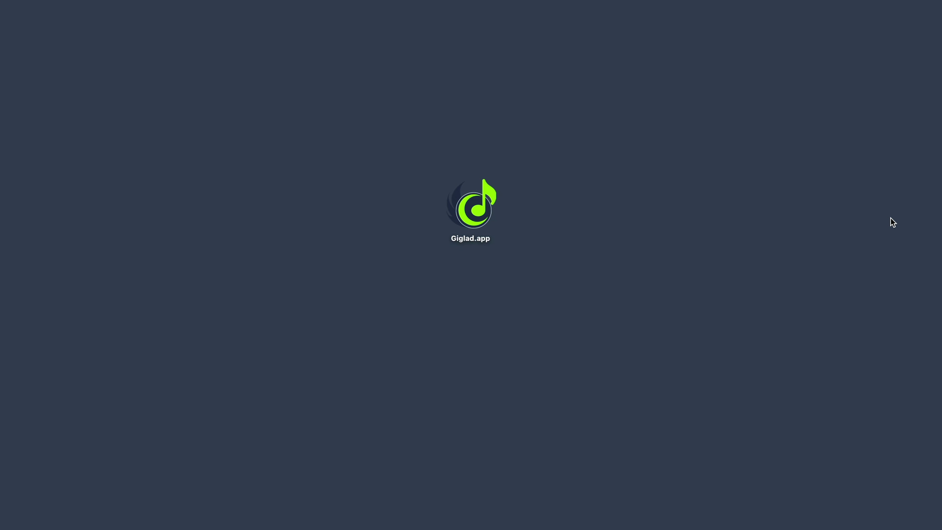
# Launch Giglad, download all the additional content offered at first run, and close the Download Manager
pyautogui.doubleClick(460, 219)
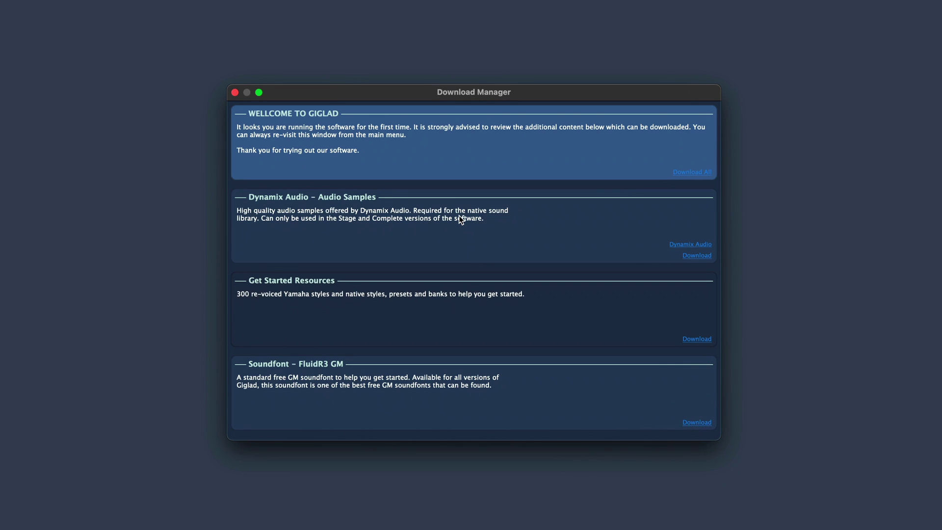
pyautogui.click(701, 172)
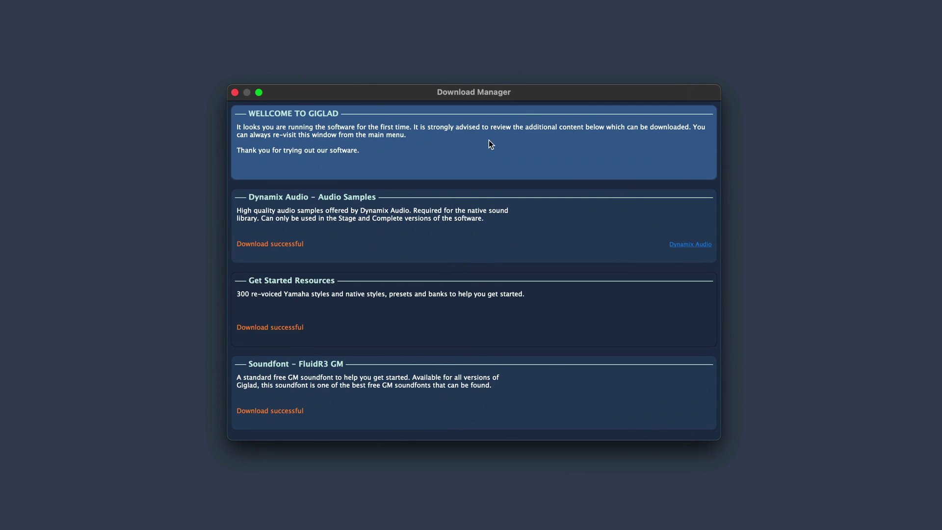
pyautogui.click(232, 92)
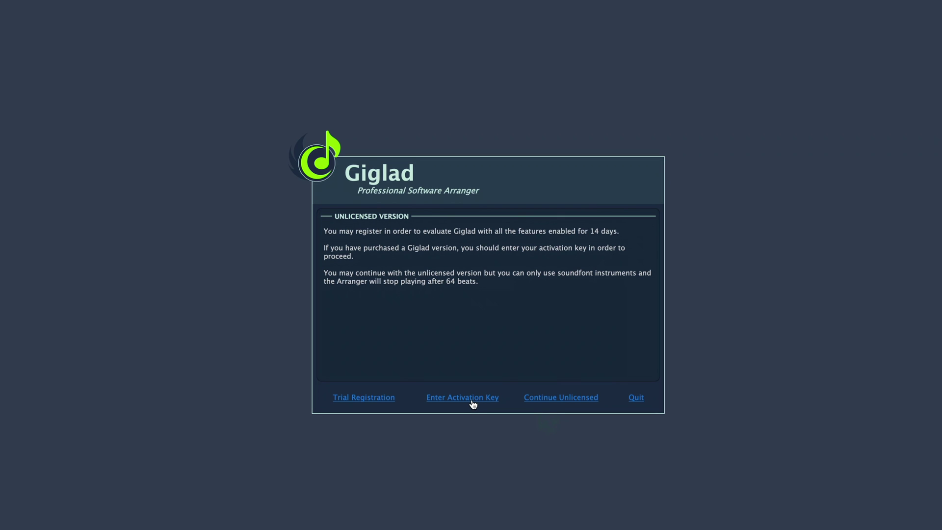
# Activate the Giglad license by pasting the activation key and acknowledge the result
pyautogui.click(370, 402)
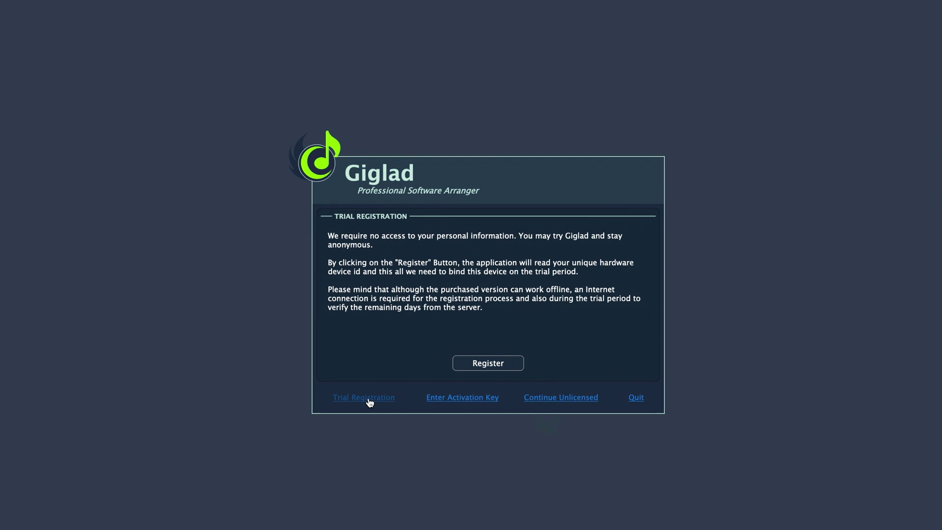
pyautogui.click(457, 399)
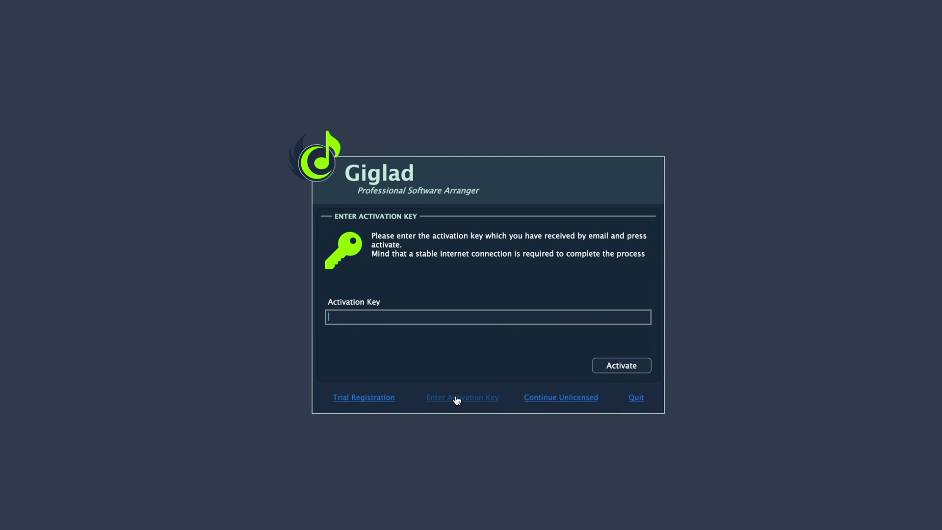
pyautogui.hotkey('ctrl', 'v')
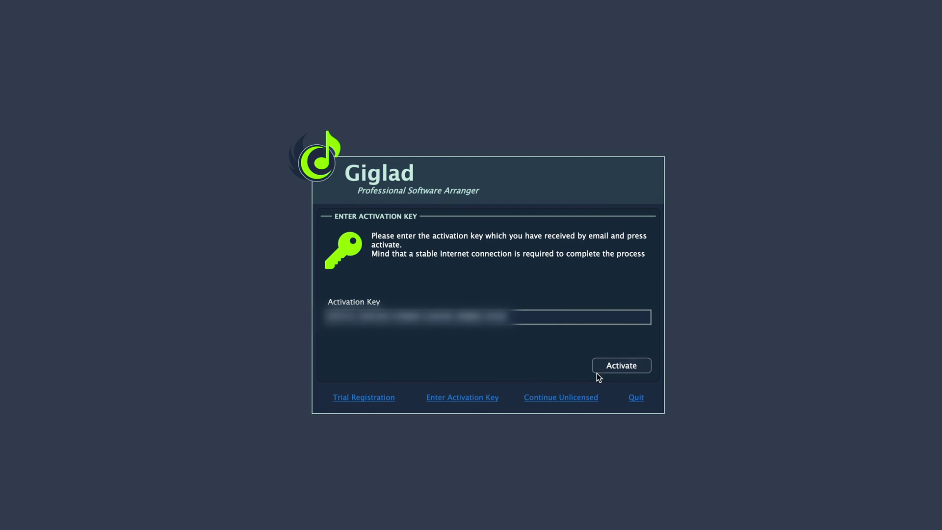
pyautogui.click(614, 371)
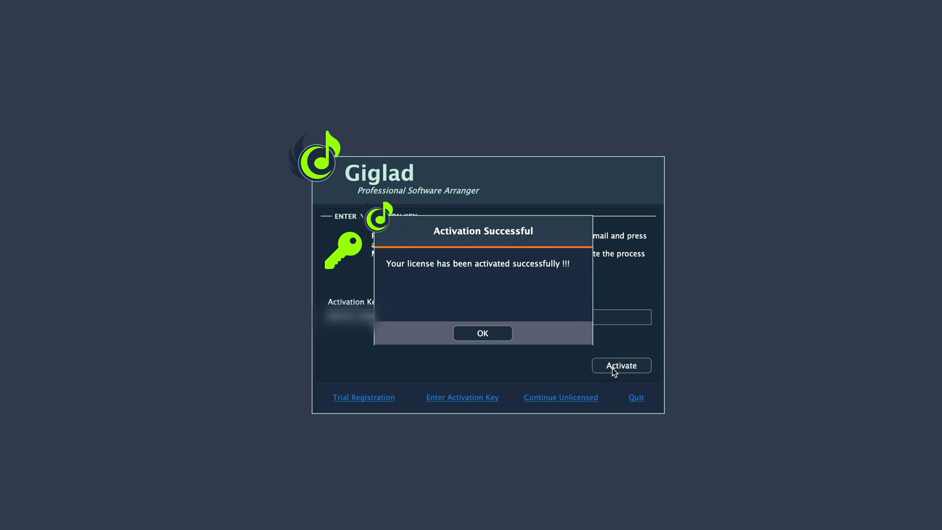
pyautogui.click(501, 336)
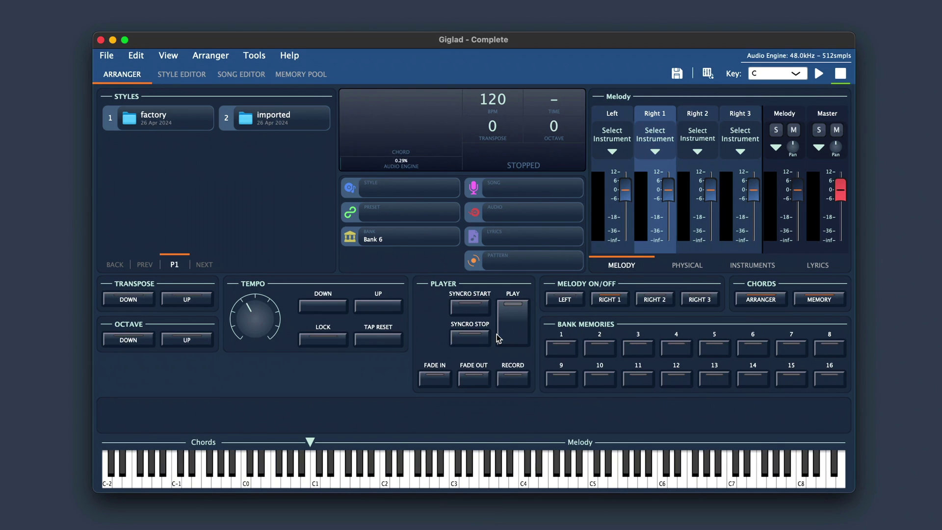
# Show the list of banks in the arranger and load the Demo bank
pyautogui.click(385, 214)
pyautogui.click(392, 241)
pyautogui.click(144, 121)
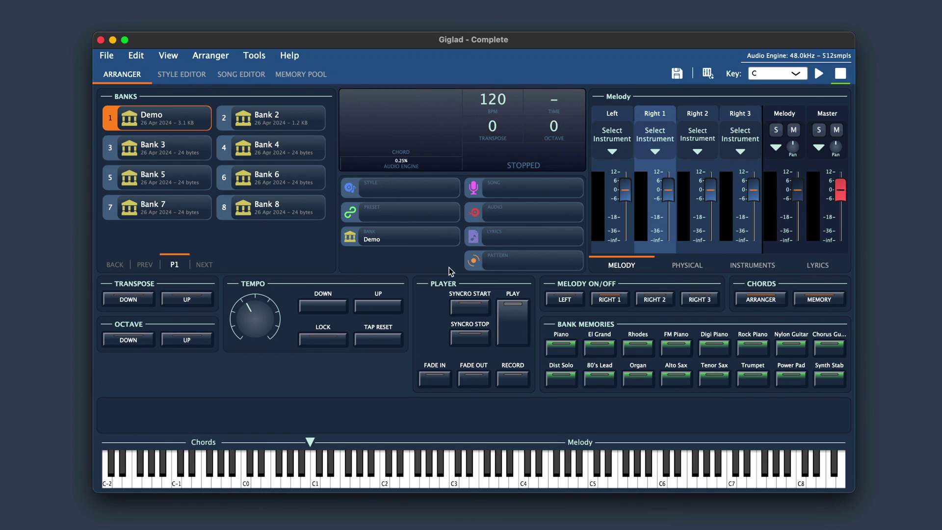
# Open the audio settings under Sound Devices and select CoreAudio as the audio device type
pyautogui.click(252, 56)
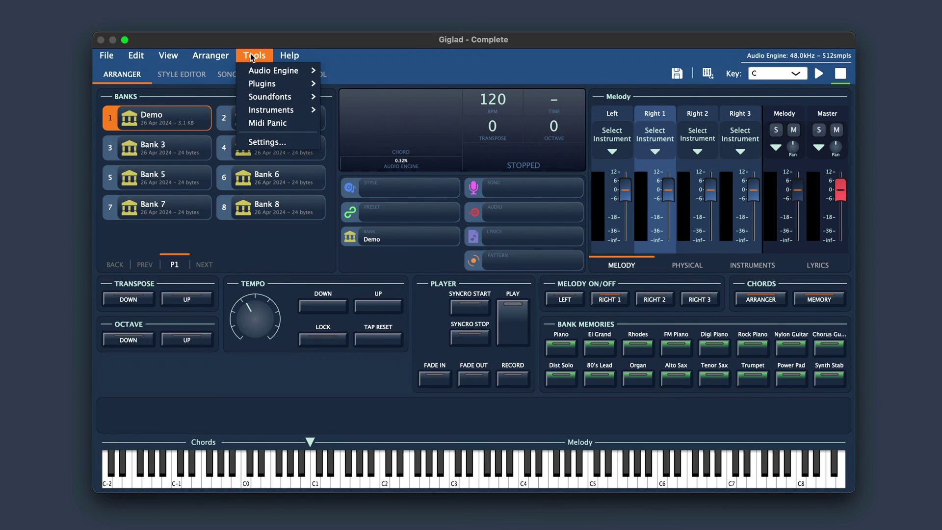
pyautogui.click(279, 144)
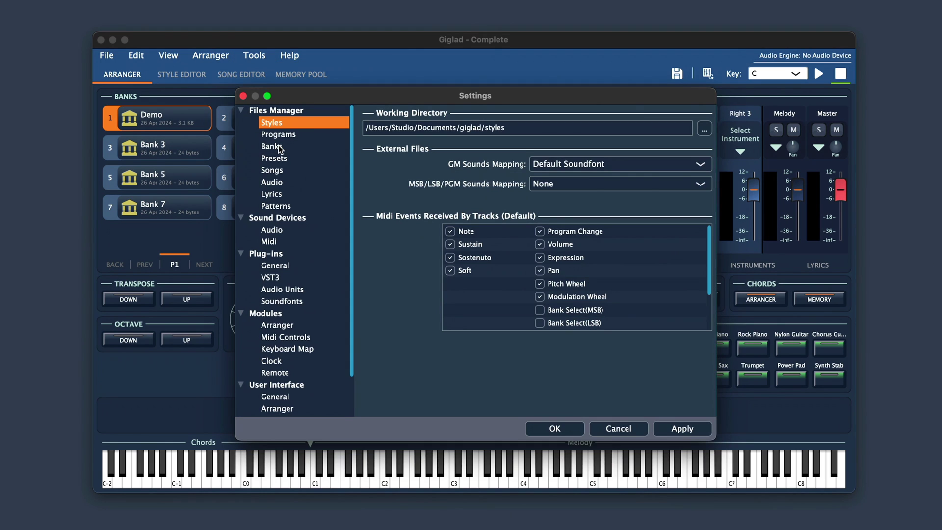
pyautogui.click(285, 219)
pyautogui.click(282, 233)
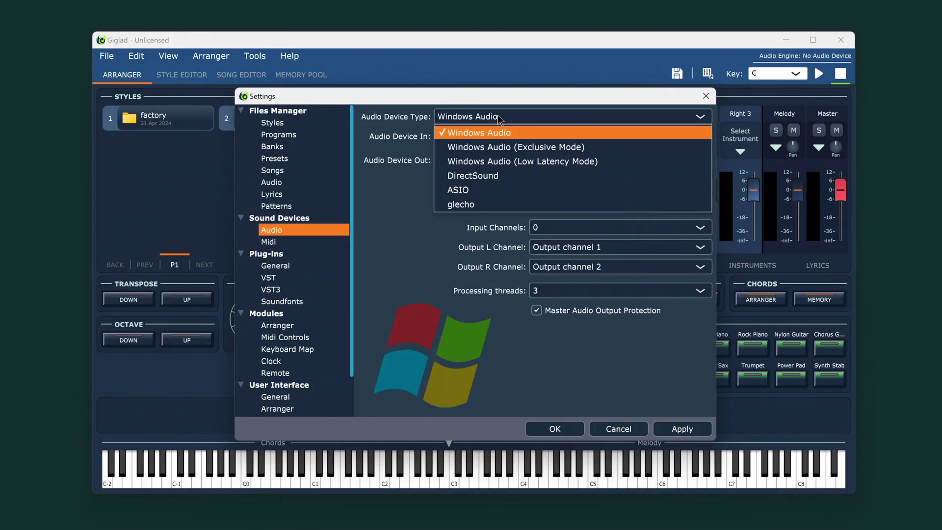
pyautogui.click(489, 192)
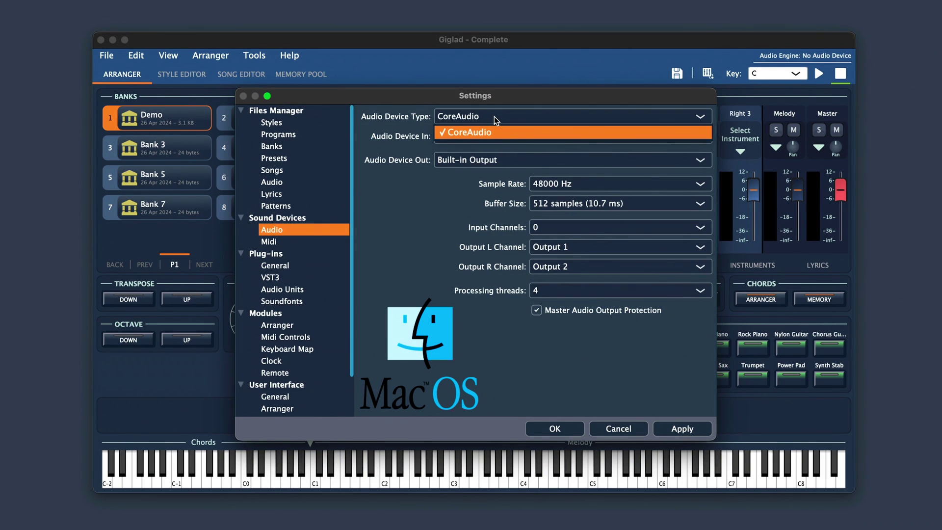
pyautogui.click(479, 134)
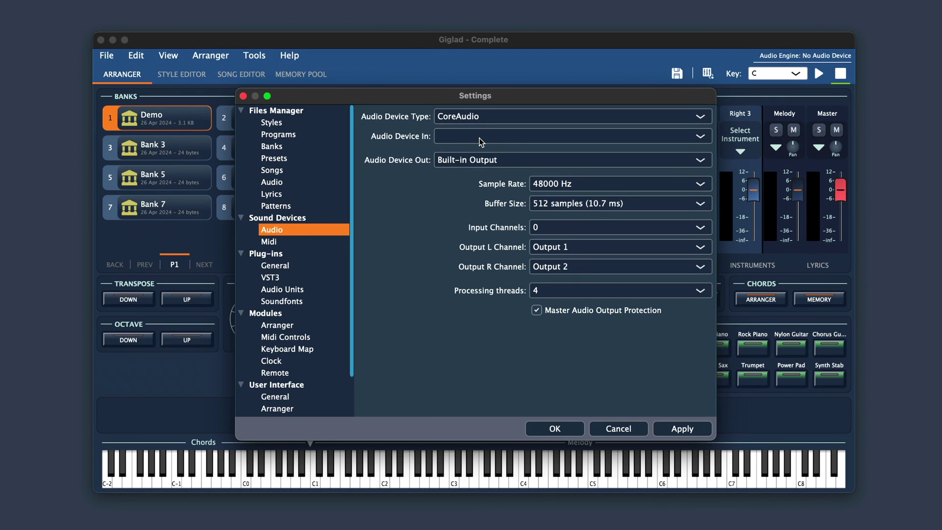
# Select Clarett 4Pre as both the audio input device and the audio output device
pyautogui.click(481, 142)
pyautogui.click(480, 141)
pyautogui.click(490, 161)
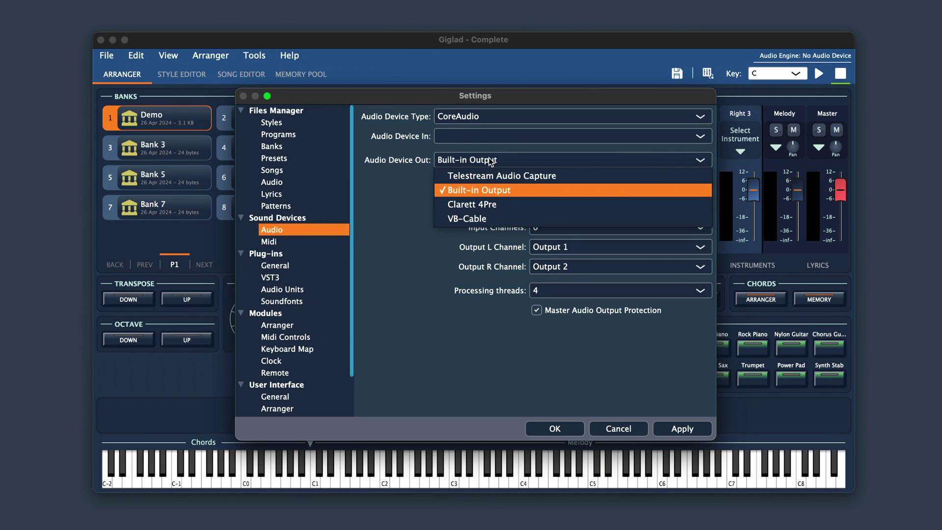
pyautogui.click(490, 161)
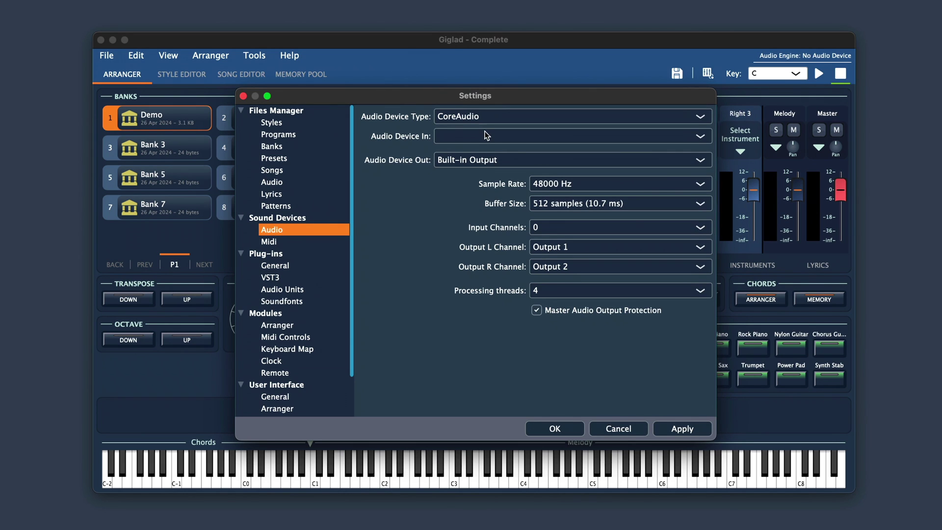
pyautogui.click(485, 138)
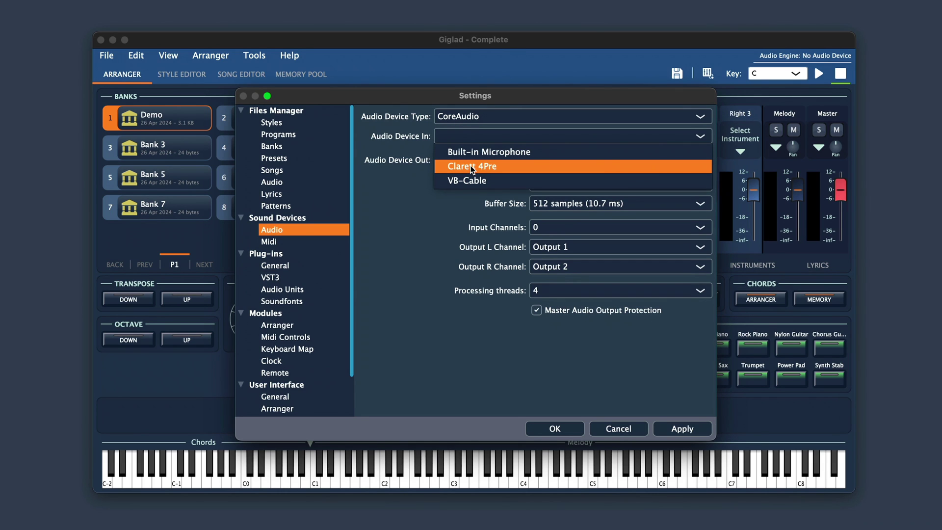
pyautogui.click(472, 167)
pyautogui.click(522, 130)
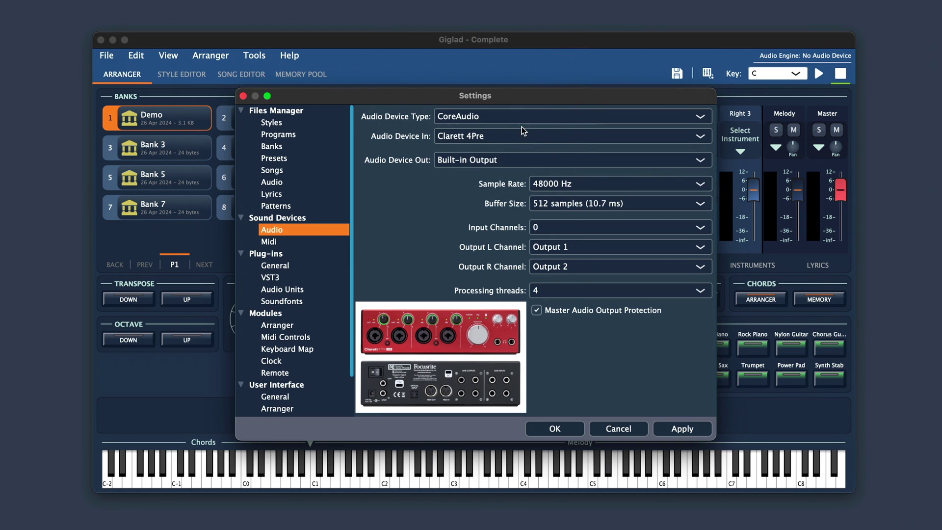
pyautogui.click(476, 163)
pyautogui.click(487, 204)
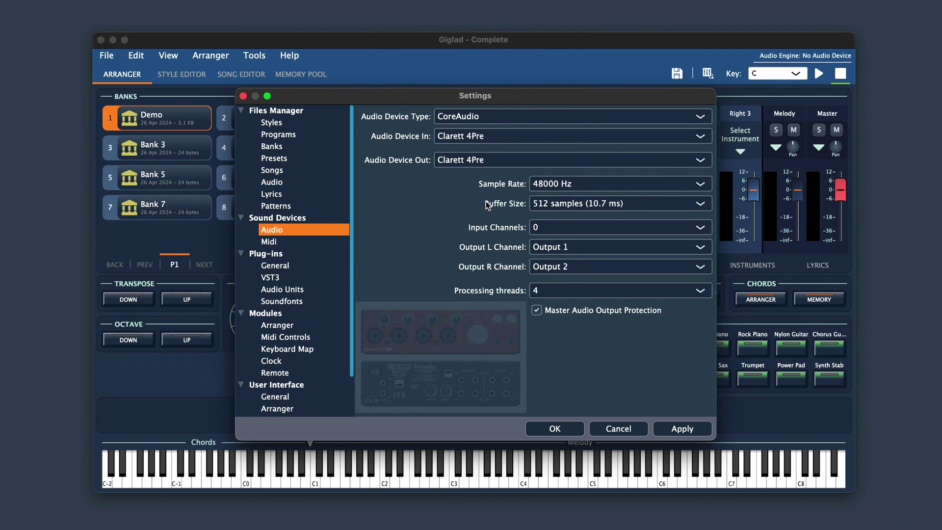
# Keep the sample rate at 48000 Hz and set the audio buffer size to 128 samples
pyautogui.click(700, 185)
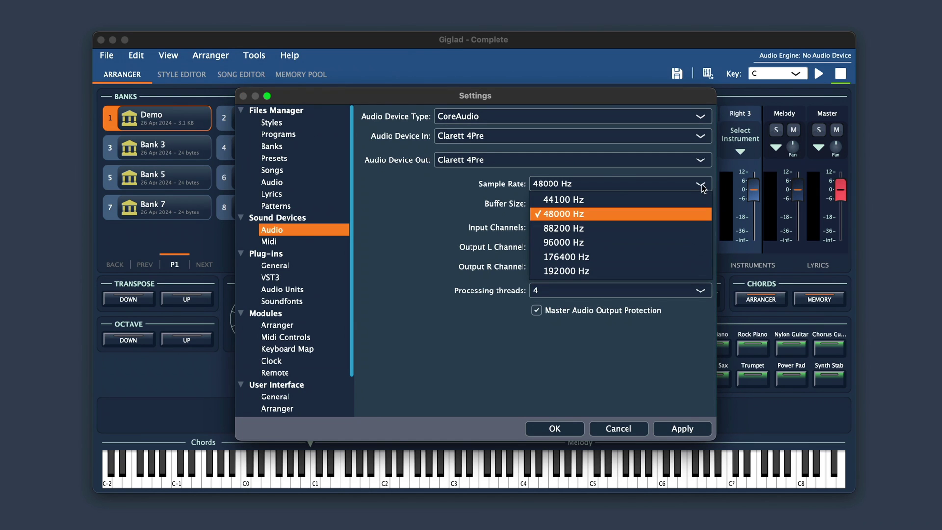
pyautogui.click(596, 219)
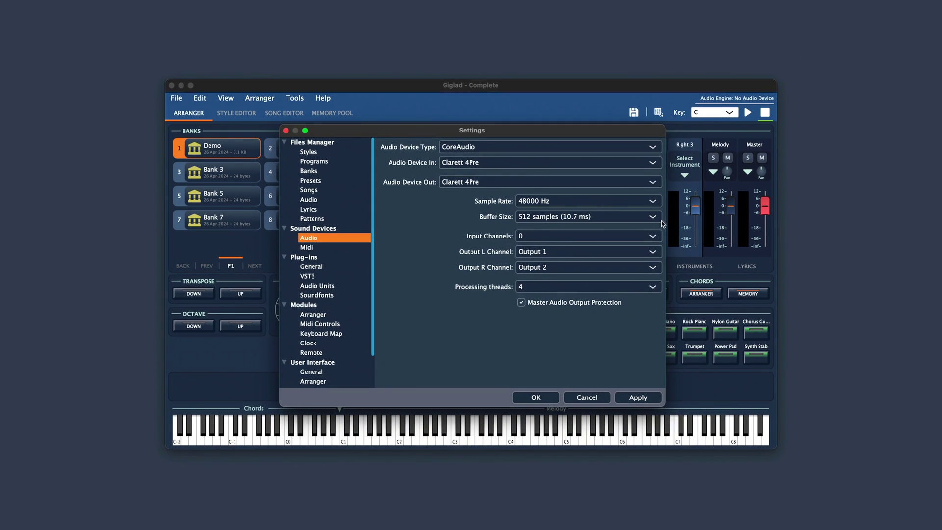
pyautogui.click(655, 217)
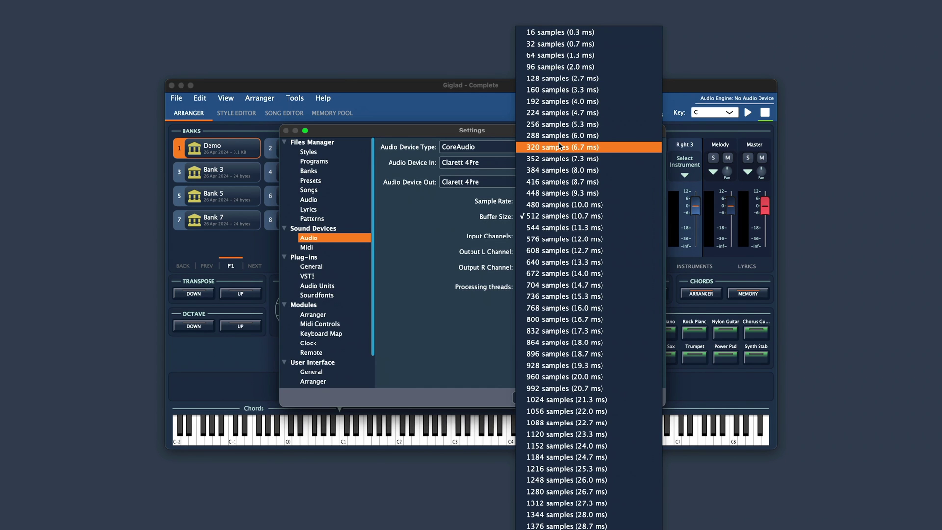
pyautogui.click(566, 85)
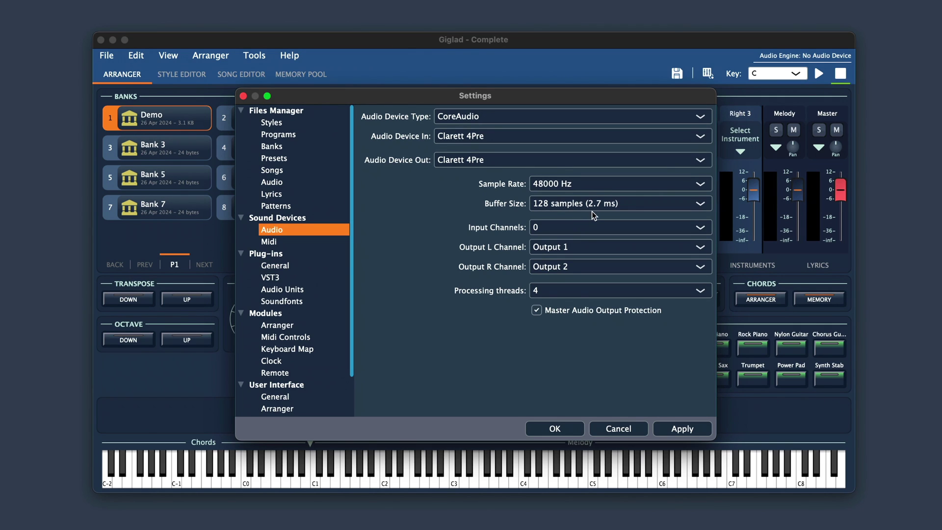
# Set 4 input channels, assign Output 5 to the left channel and Output 6 to the right, and apply the audio settings
pyautogui.click(589, 230)
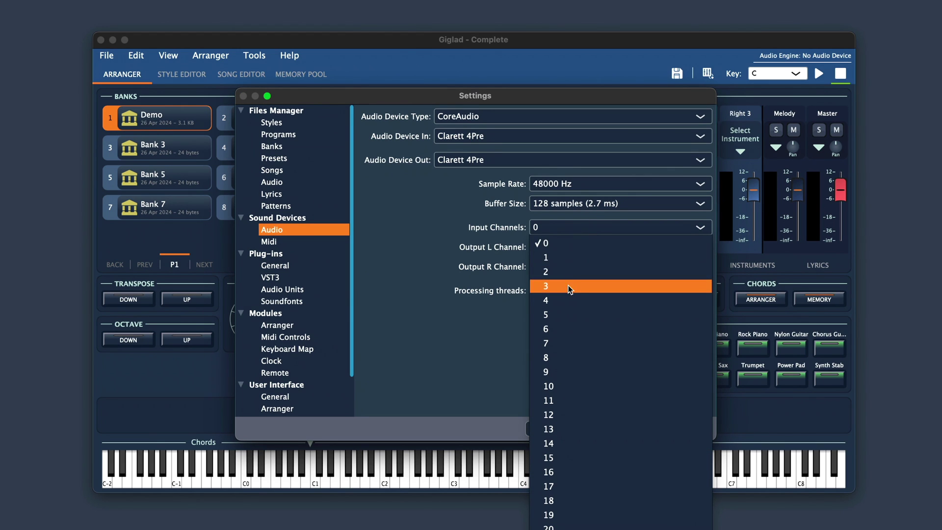
pyautogui.click(573, 301)
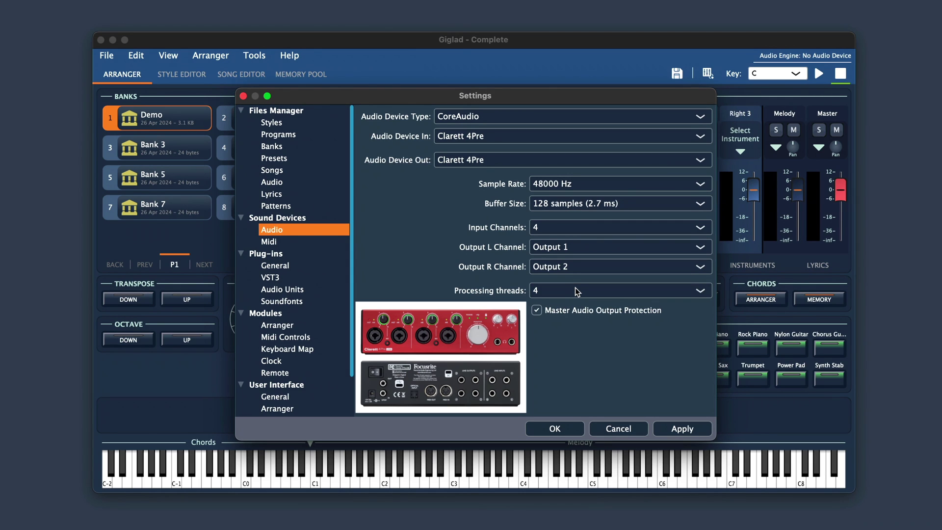
pyautogui.click(575, 250)
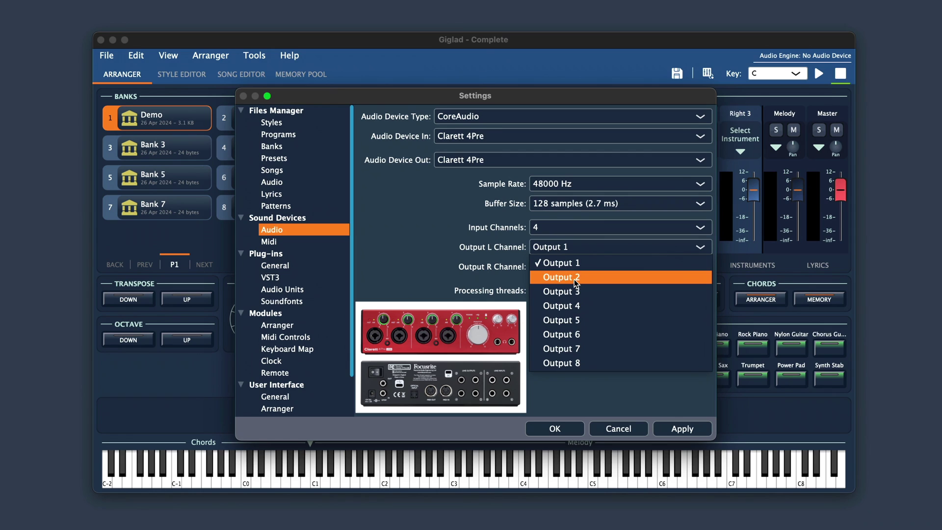
pyautogui.click(576, 320)
pyautogui.click(587, 270)
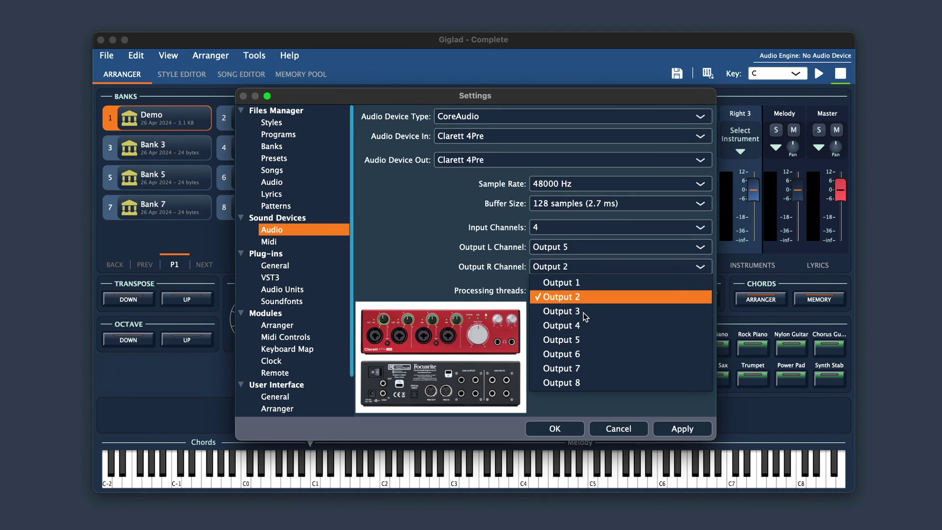
pyautogui.click(588, 354)
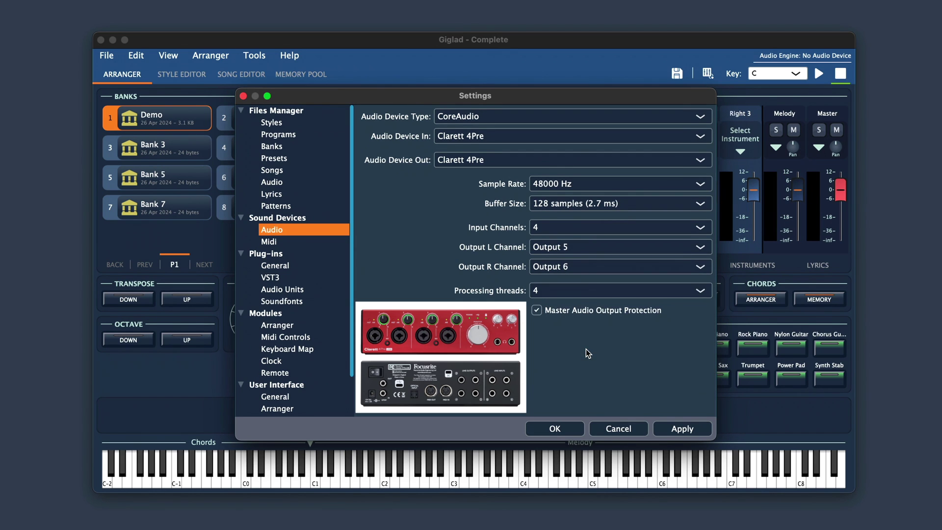
pyautogui.click(680, 430)
# Enable Clarett 4Pre MIDI as a MIDI input device with the Main role and confirm the settings
pyautogui.click(276, 242)
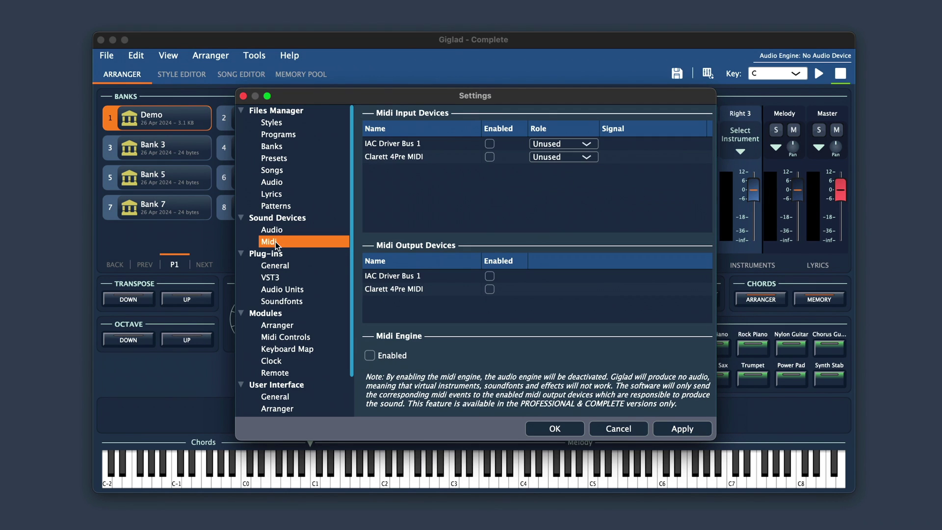
pyautogui.click(489, 157)
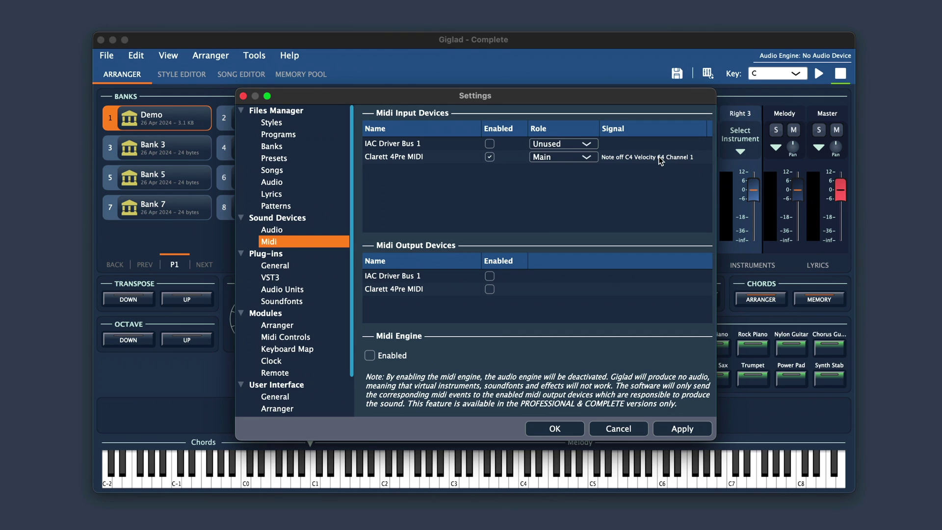
pyautogui.click(557, 429)
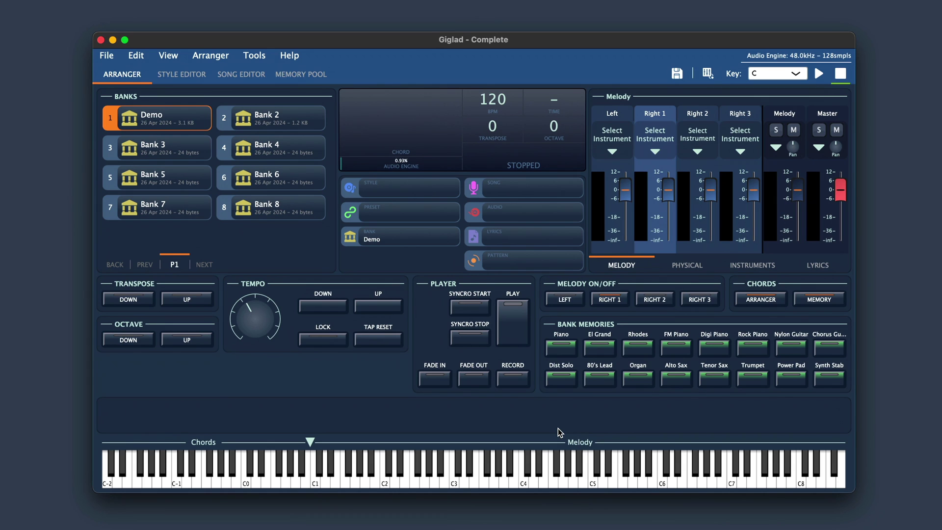
# Scan the VST3 search directories for plug-ins in the settings and confirm
pyautogui.click(263, 58)
pyautogui.click(283, 142)
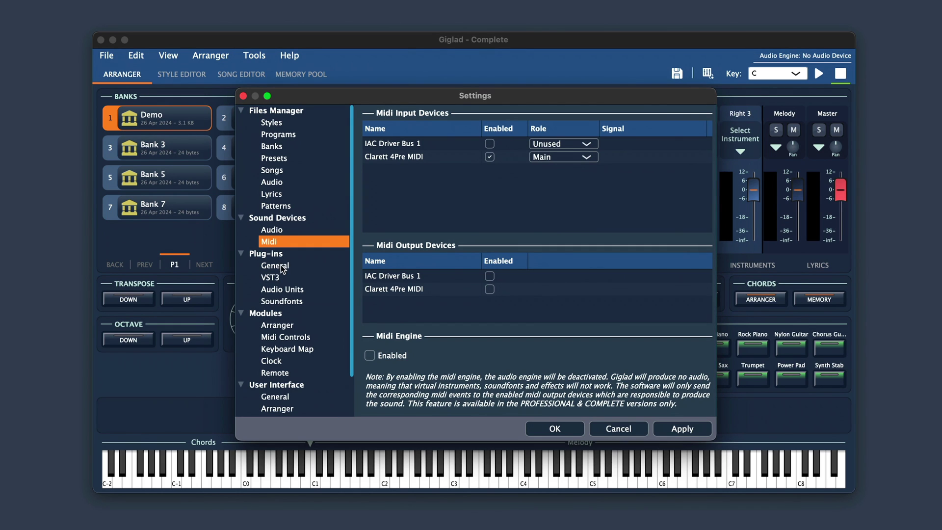
pyautogui.click(278, 278)
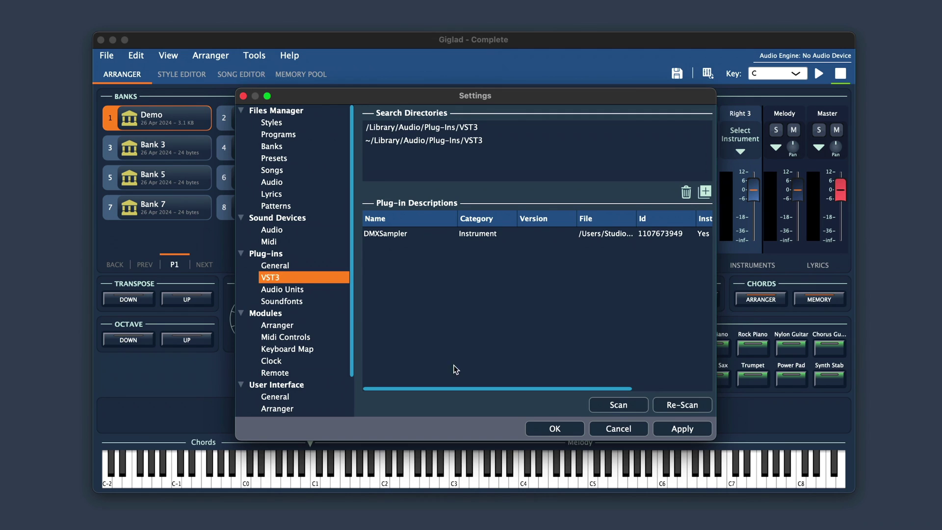
pyautogui.click(618, 404)
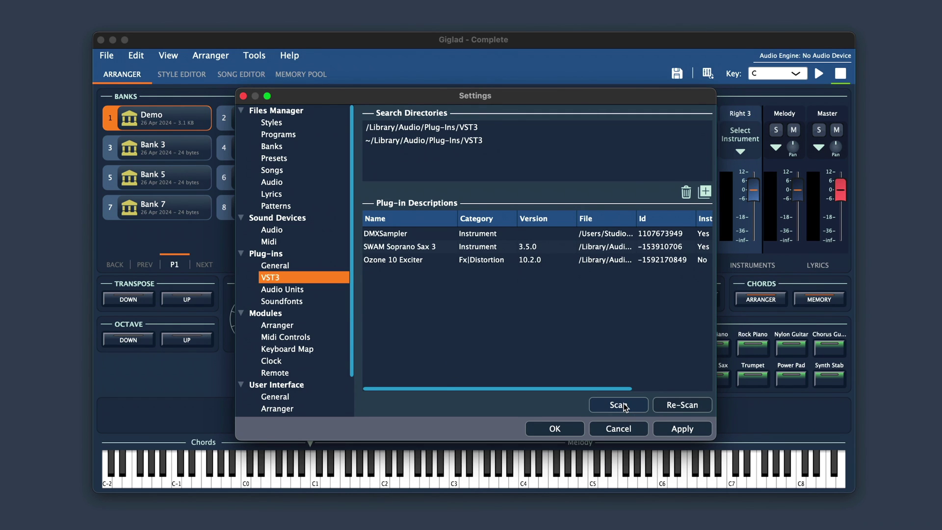
pyautogui.click(571, 429)
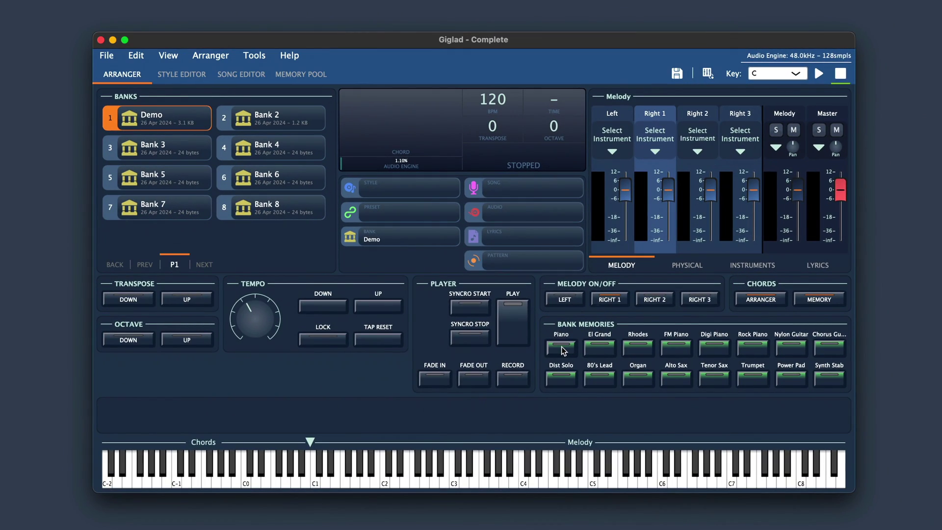
# Load the Piano bank memory, accept adding the sound library to the memory pool, and suppress future Loading Times prompts
pyautogui.click(560, 348)
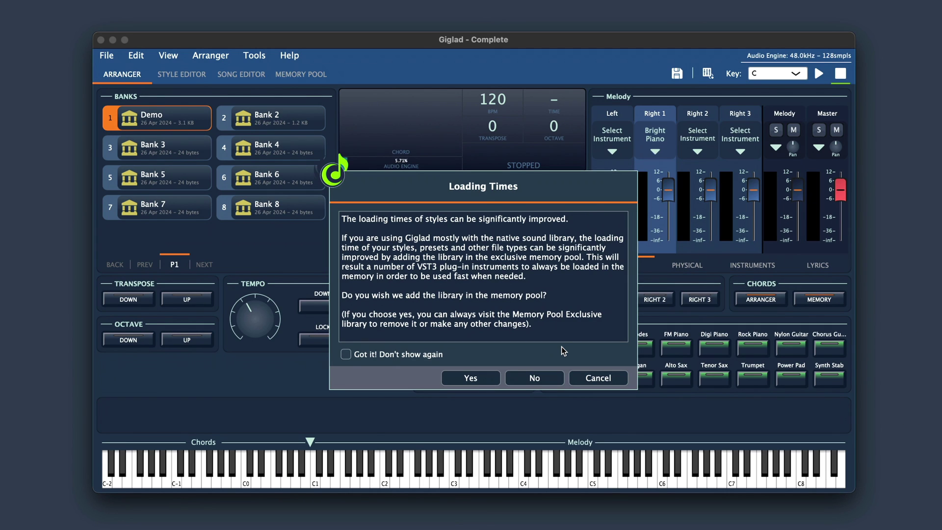
pyautogui.click(373, 354)
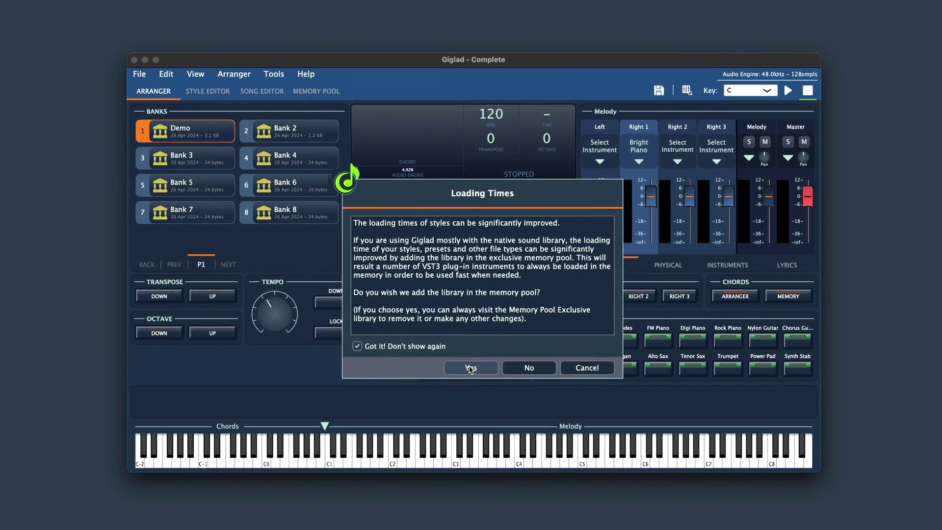
pyautogui.click(470, 368)
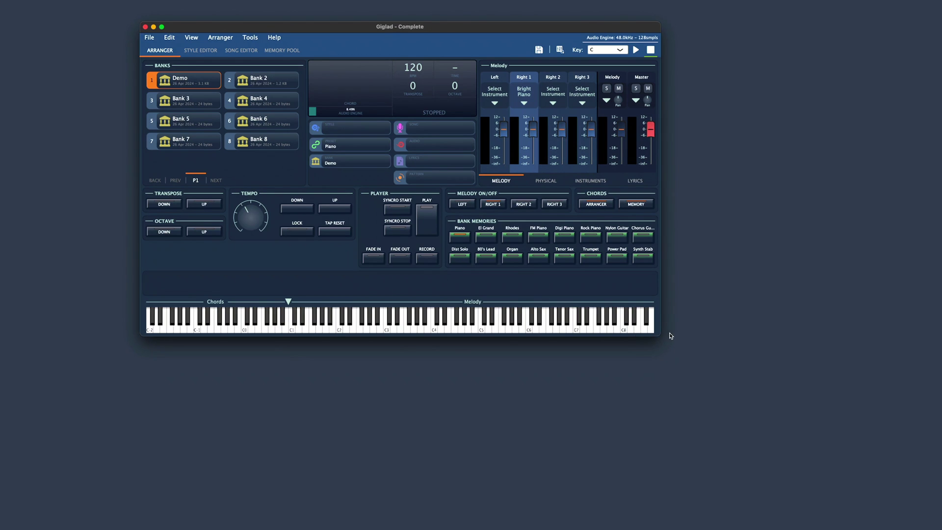
# Enlarge the main window until the mixer shows, and give the mixer section more height
pyautogui.moveTo(656, 336); pyautogui.dragTo(851, 501)
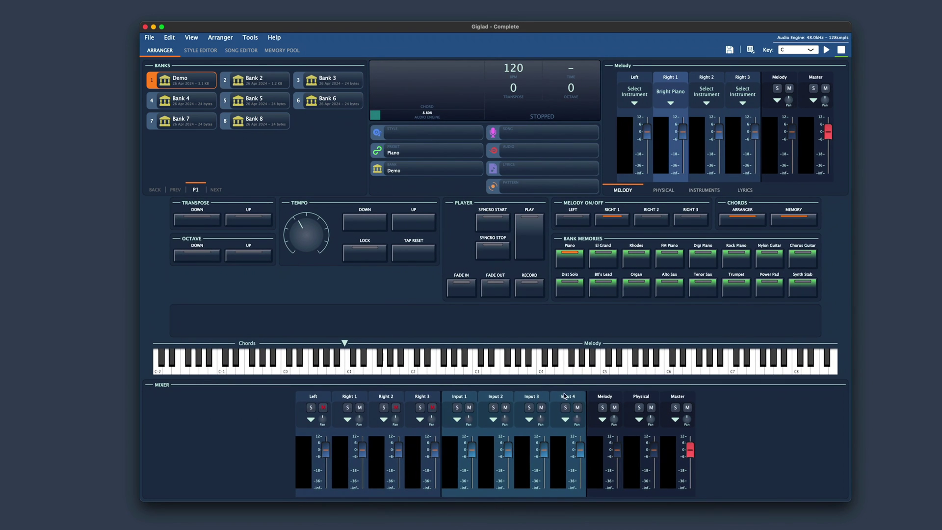
pyautogui.moveTo(509, 382); pyautogui.dragTo(508, 351)
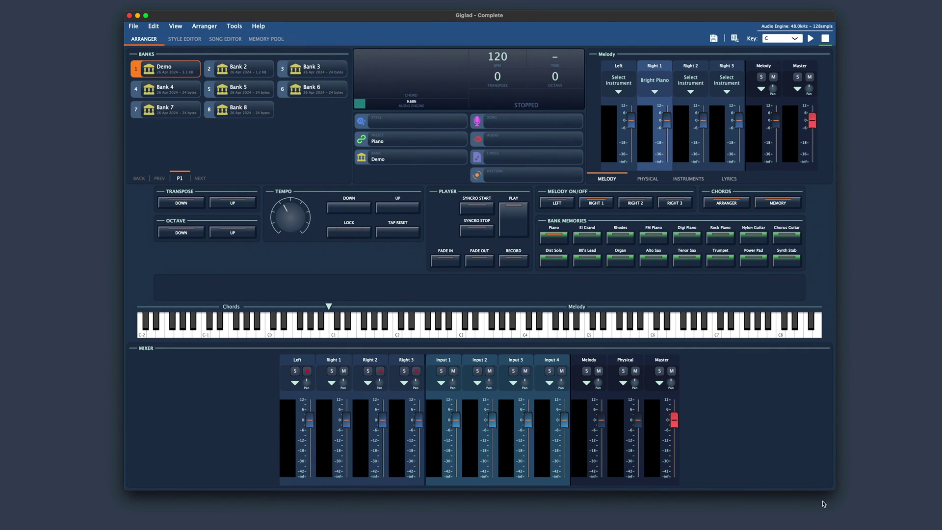
pyautogui.moveTo(834, 488); pyautogui.dragTo(867, 519)
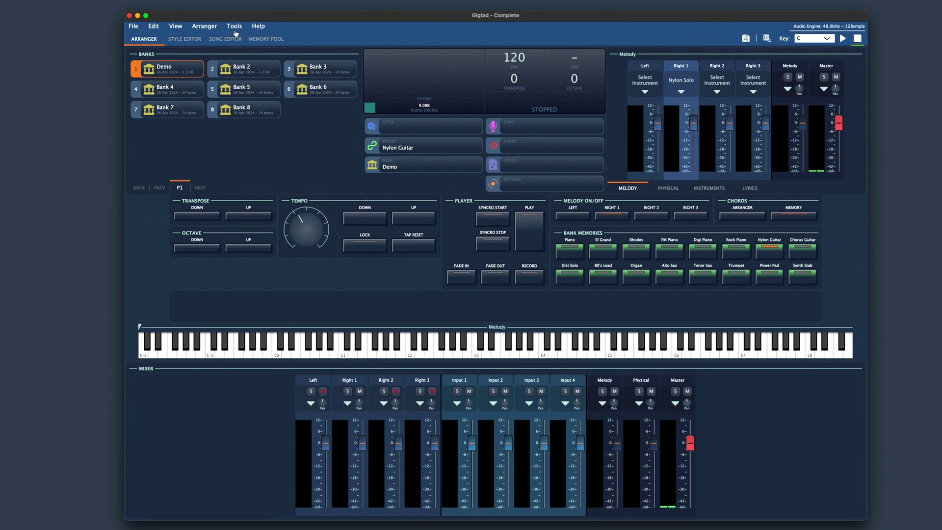
# In the Keyboard Map settings, assign the D key to Arranger On/Off
pyautogui.click(234, 26)
pyautogui.click(254, 86)
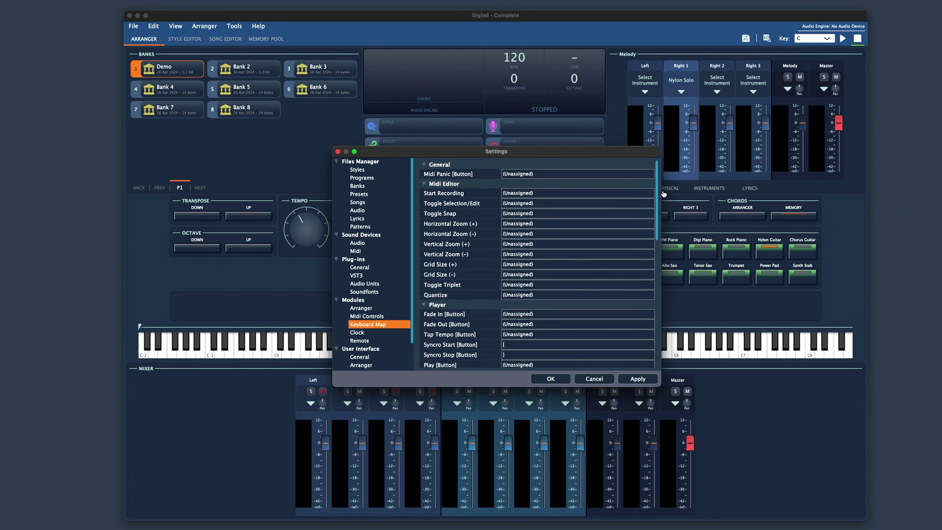
pyautogui.moveTo(657, 188); pyautogui.dragTo(667, 249)
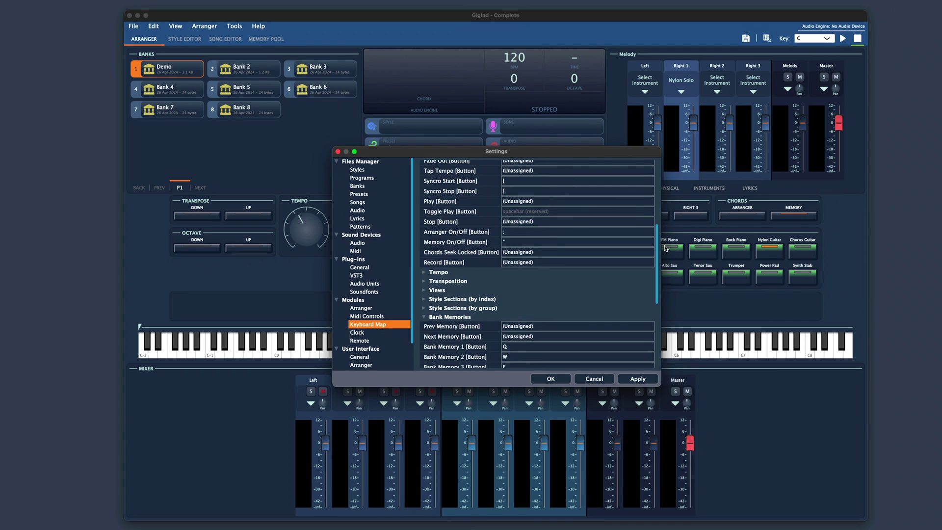
pyautogui.press('g')
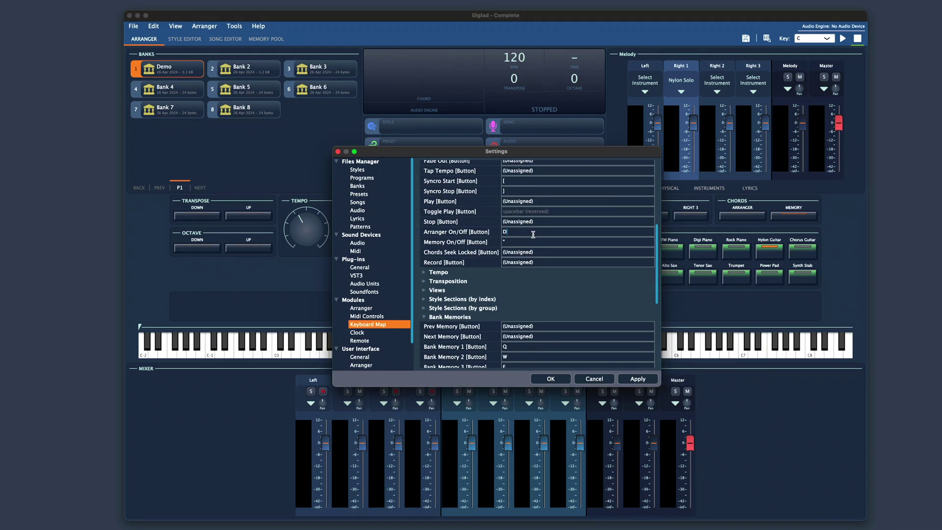
# In the MIDI Controls settings, assign Controller 64 on Channel 1 to Memory On/Off for the Clarett 4Pre MIDI device
pyautogui.click(366, 315)
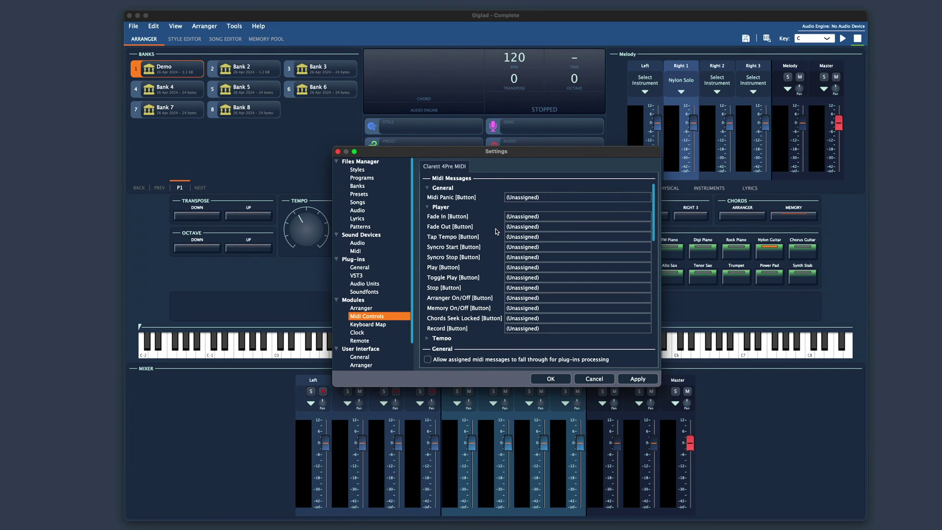
pyautogui.scroll(-5, 491, 229)
pyautogui.click(542, 223)
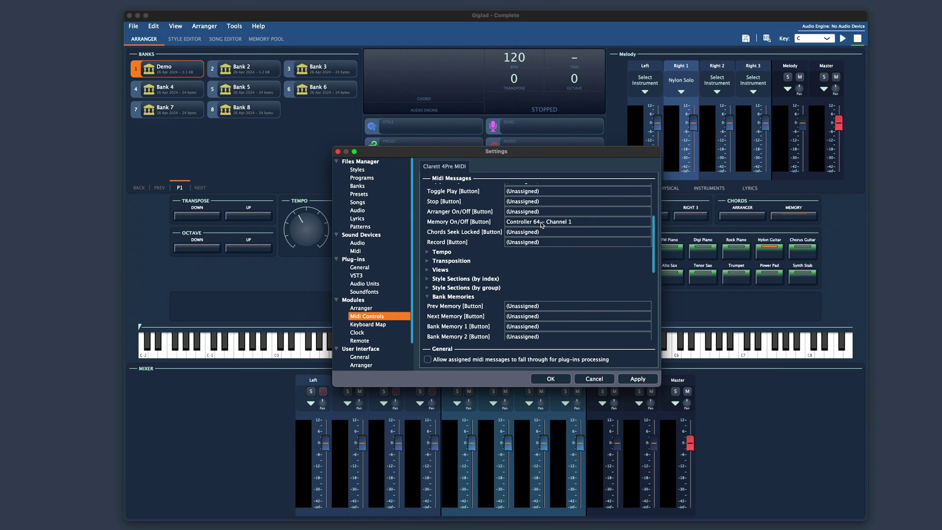
# Examine the bank memory assignments in MIDI Controls and expand the Mixer group to show its master volume fader
pyautogui.scroll(-5, 541, 224)
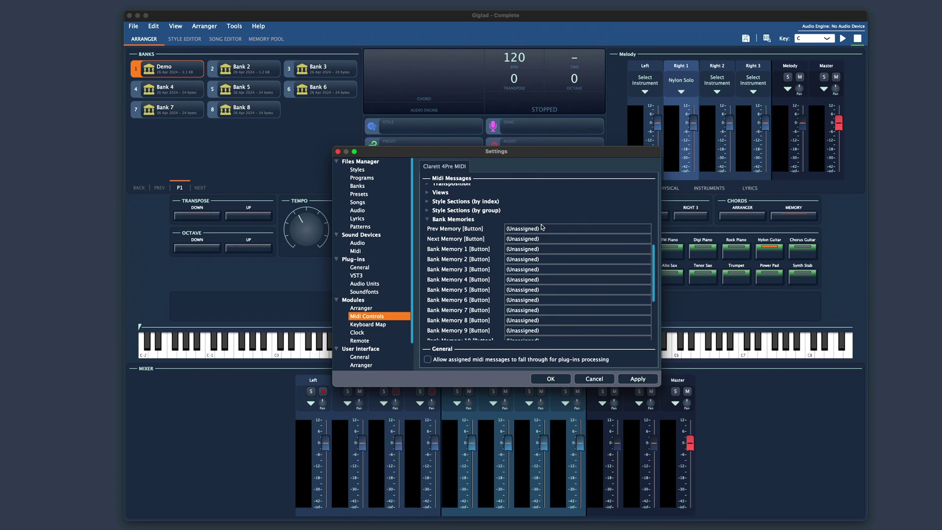
pyautogui.scroll(-7, 523, 227)
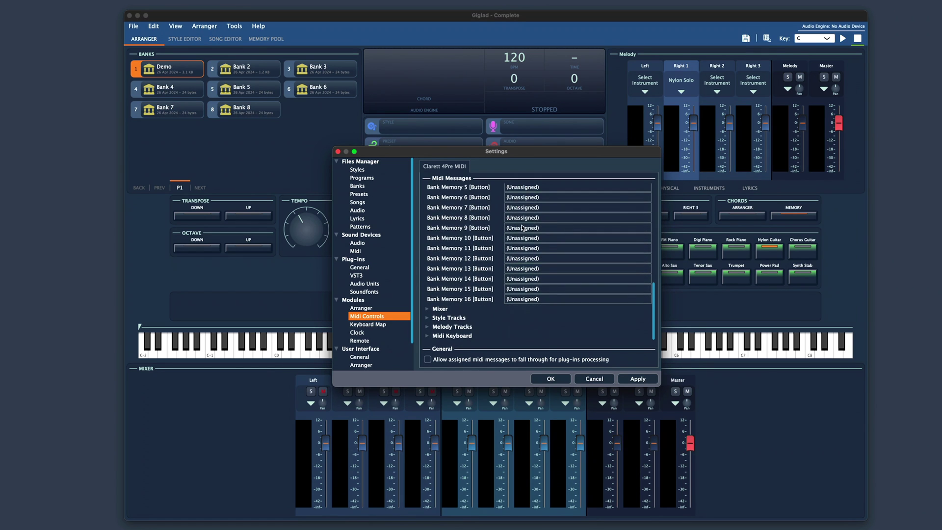
pyautogui.click(426, 309)
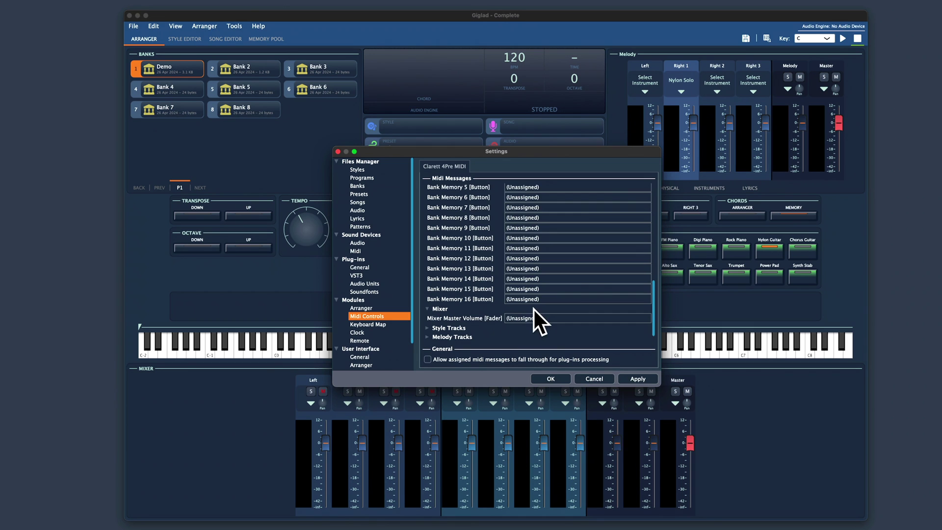
pyautogui.scroll(-1, 537, 314)
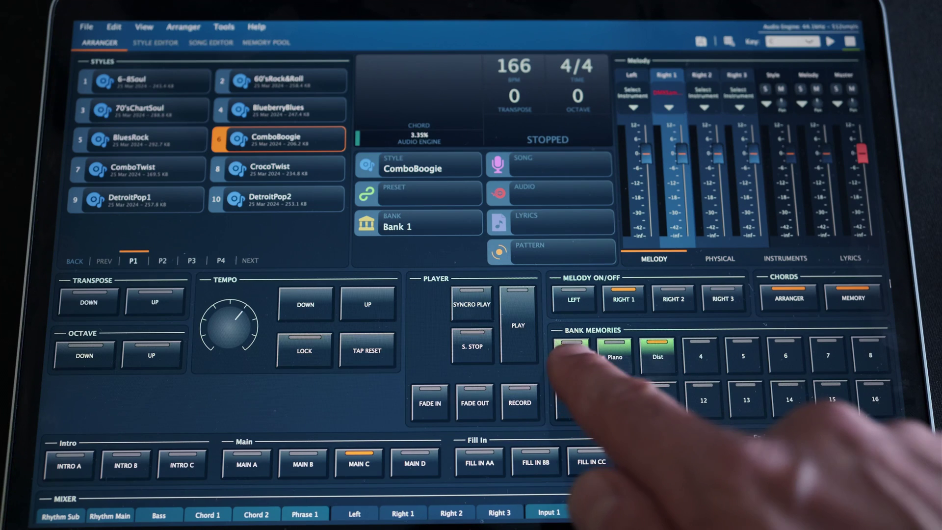
# Recall the Piano bank memory and switch to the Sax bank memory
pyautogui.click(615, 351)
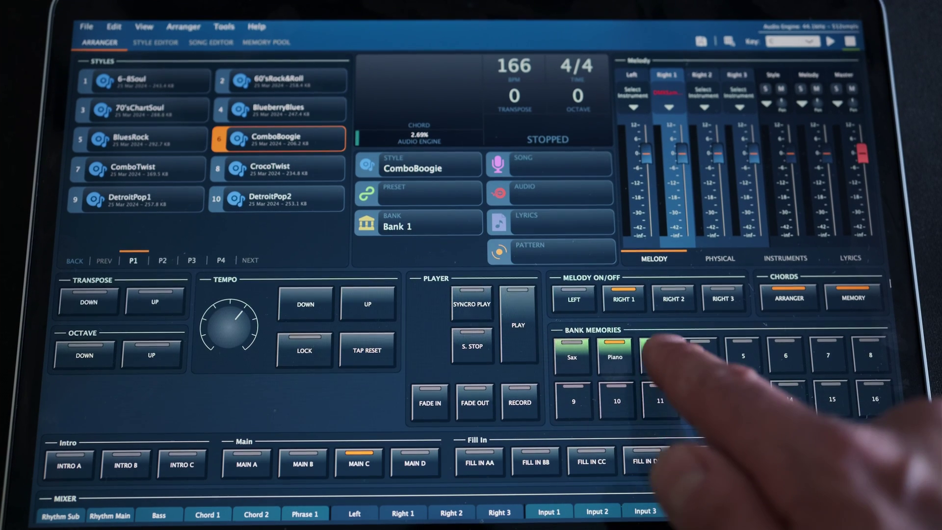
pyautogui.click(572, 355)
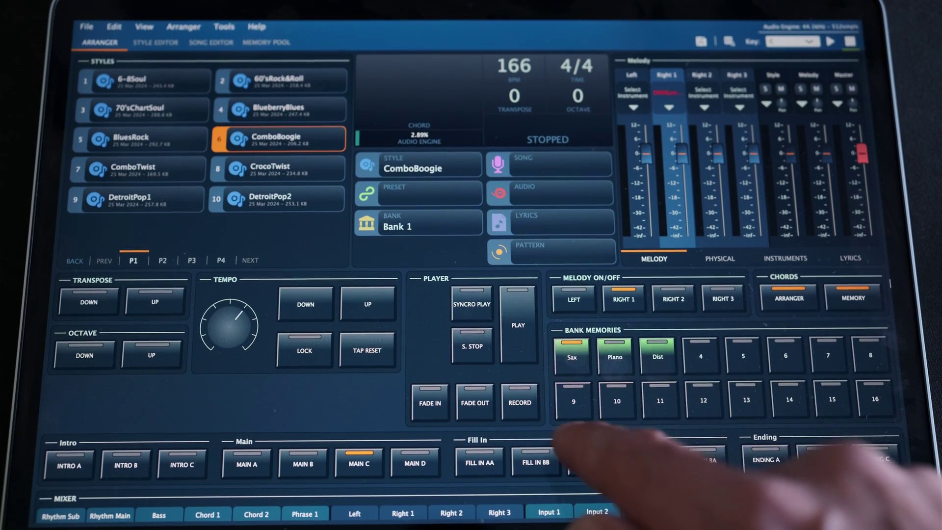
# Raise the tempo of the ComboBoogie style step by step to about 180 BPM
pyautogui.click(368, 304)
pyautogui.click(368, 304)
pyautogui.click(368, 304)
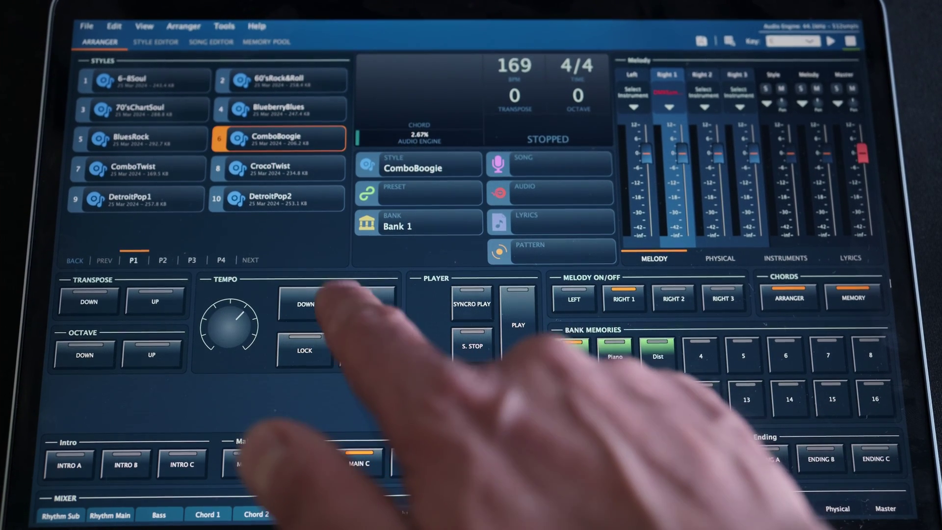
pyautogui.click(367, 304)
pyautogui.click(367, 303)
pyautogui.click(367, 304)
pyautogui.click(368, 304)
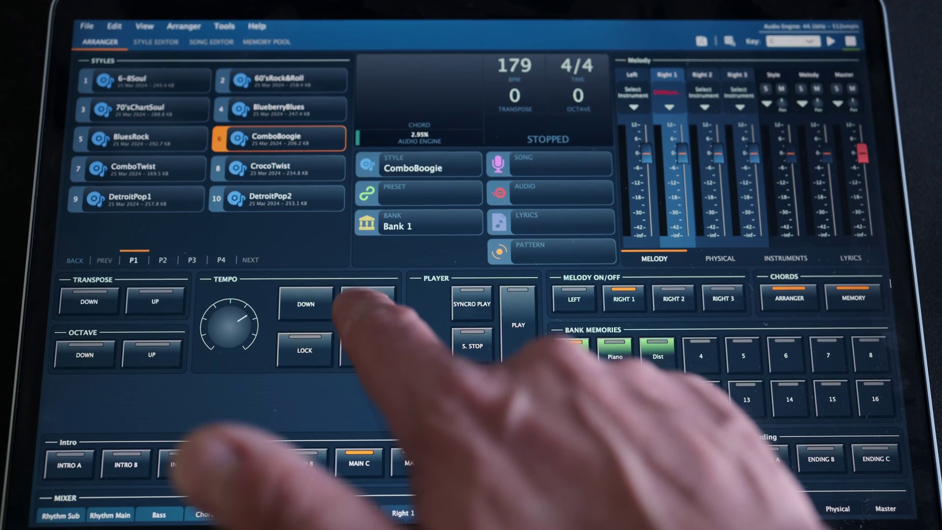
pyautogui.click(367, 303)
# Lower the tempo of the ComboBoogie style by several steps
pyautogui.click(306, 303)
pyautogui.click(306, 304)
pyautogui.click(306, 304)
pyautogui.click(305, 303)
pyautogui.click(305, 304)
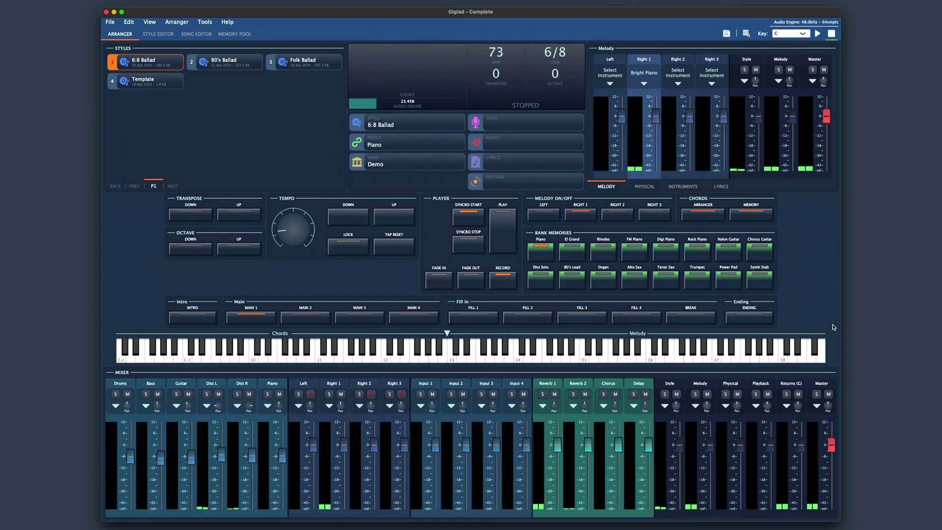
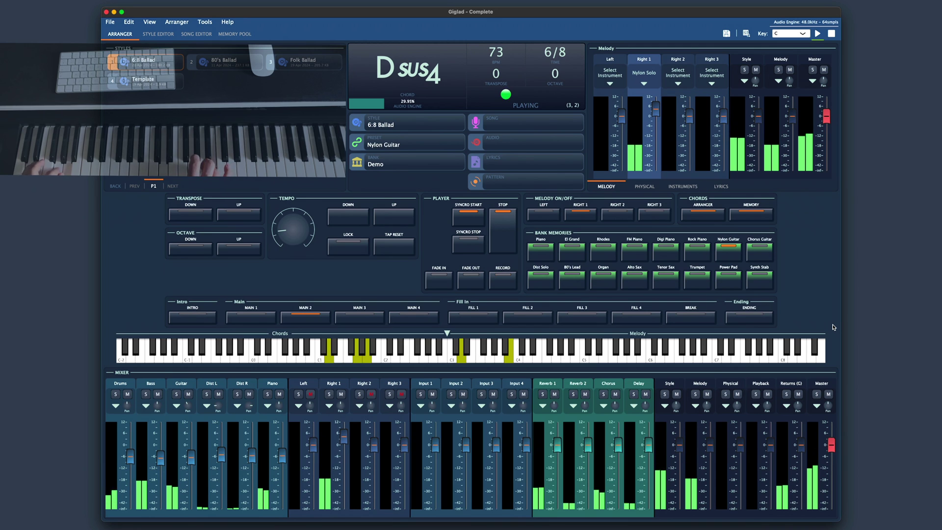
# Toggle recording during the 6:8 Ballad playback and switch the melody sound to the Piano bank memory
pyautogui.press('r')
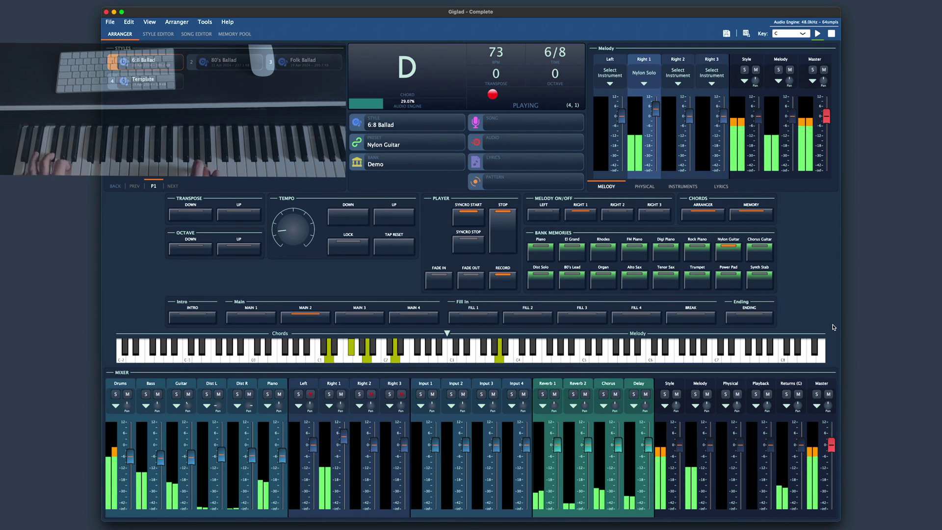
pyautogui.press('1')
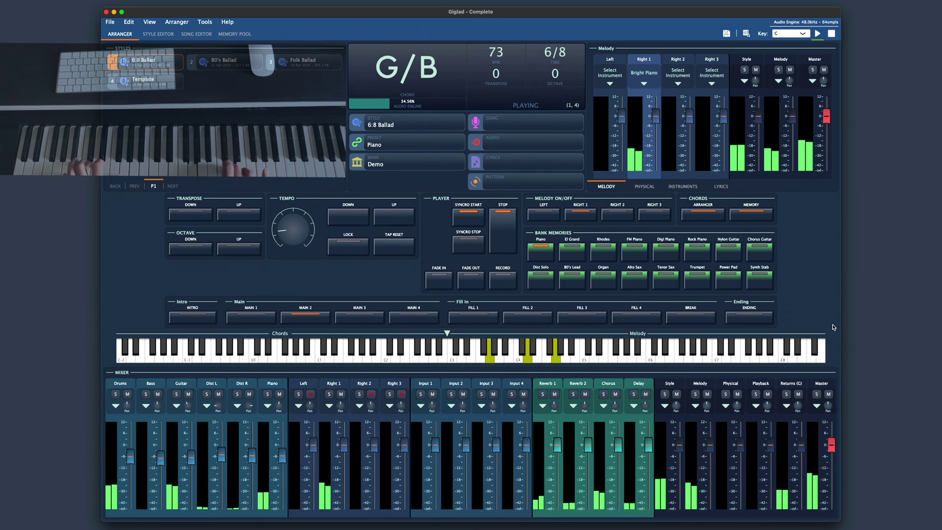
pyautogui.press('r')
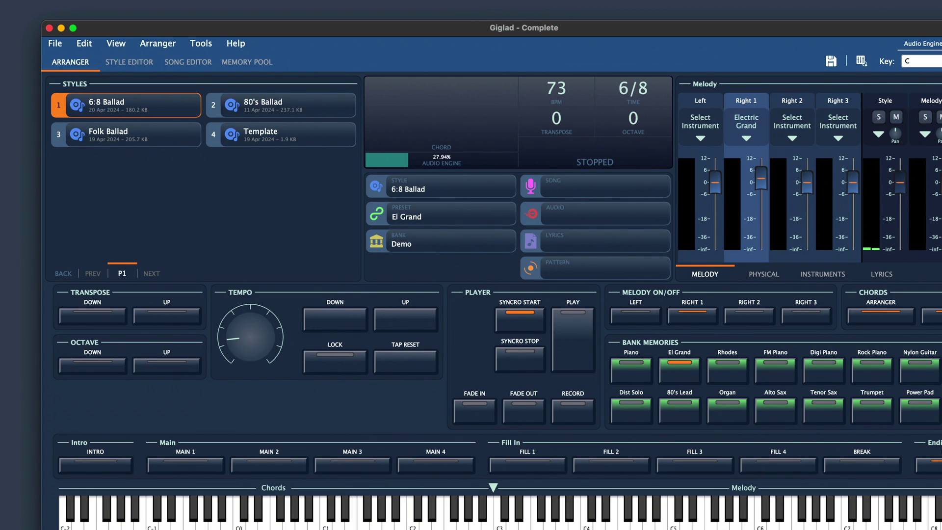
# View the Style Editor, Song Editor and Memory Pool pages in turn and return to the Arranger page
pyautogui.click(136, 62)
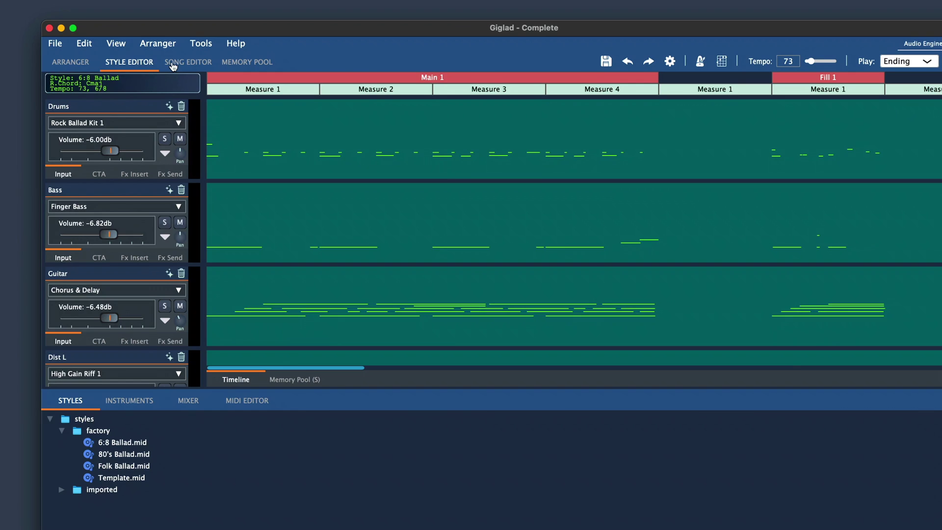
pyautogui.click(171, 64)
pyautogui.click(250, 63)
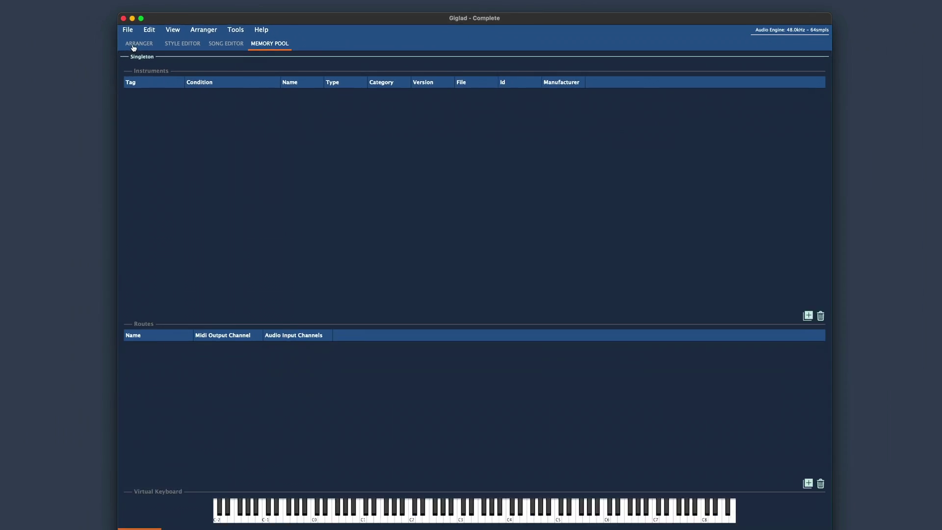
pyautogui.click(66, 66)
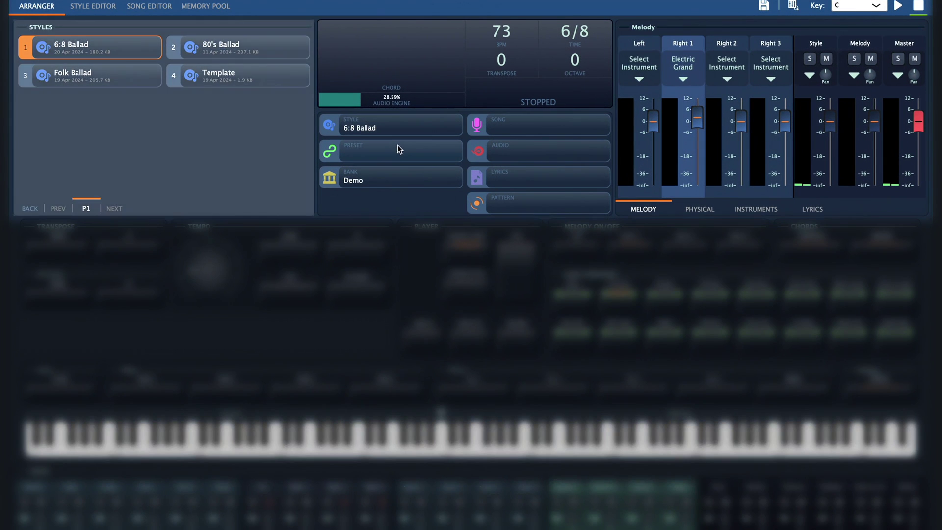
# Show the presets list and the lyrics list in the arranger's file browser
pyautogui.click(411, 139)
pyautogui.click(537, 182)
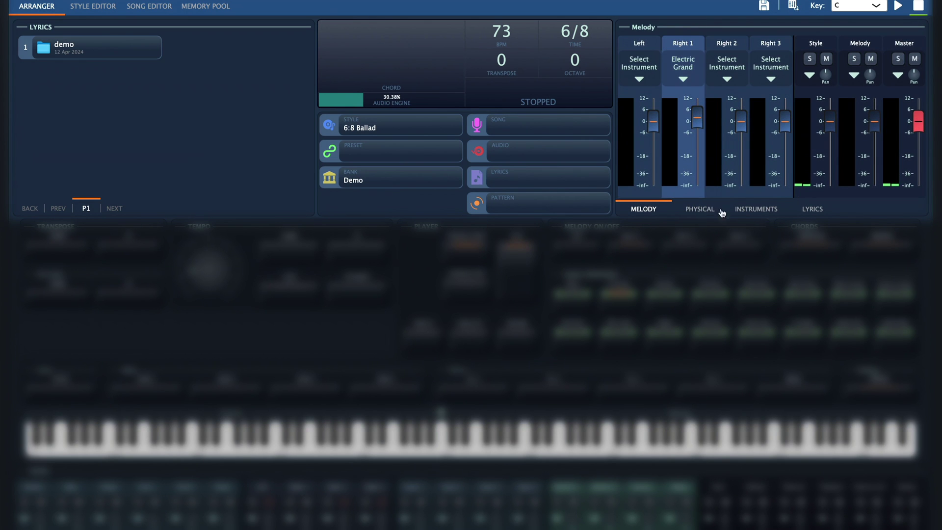
# View the instrument browser, the lyrics text and the physical inputs next to the arranger display
pyautogui.click(751, 210)
pyautogui.click(687, 49)
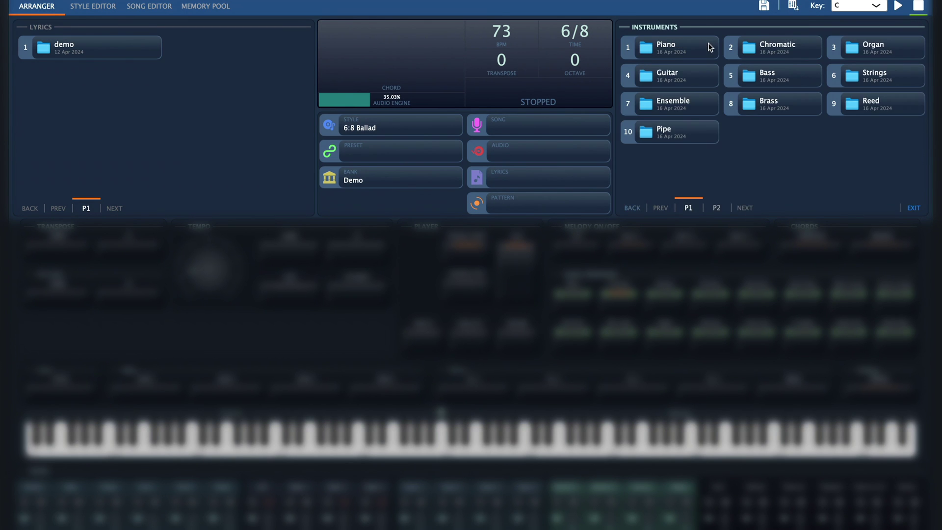
pyautogui.click(785, 215)
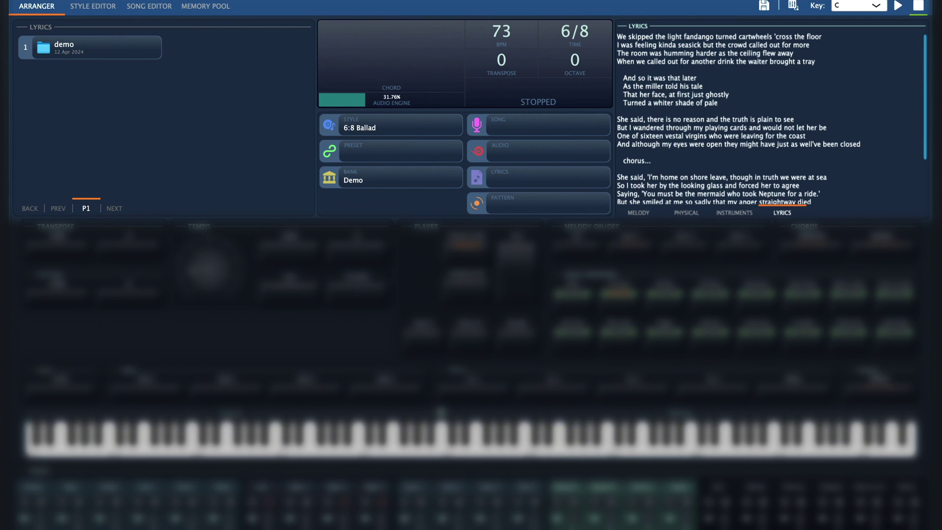
pyautogui.click(735, 213)
pyautogui.click(916, 211)
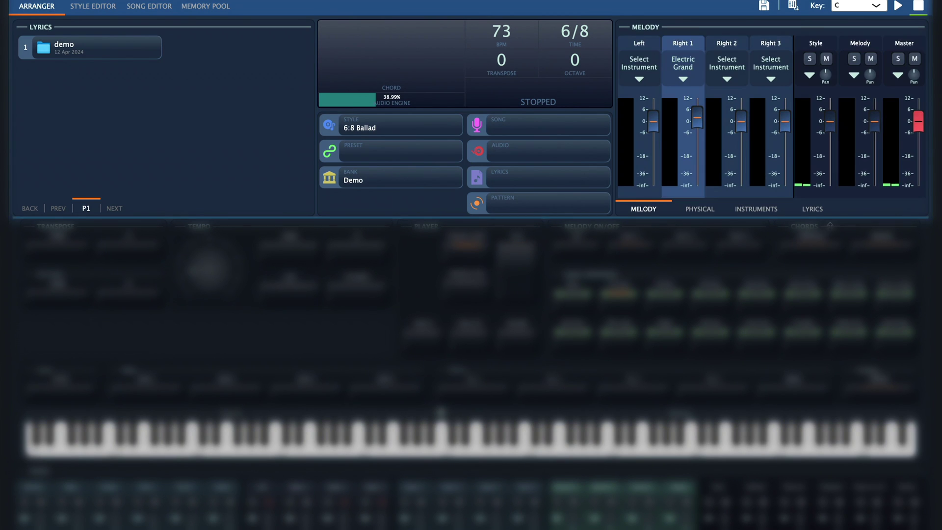
pyautogui.click(706, 210)
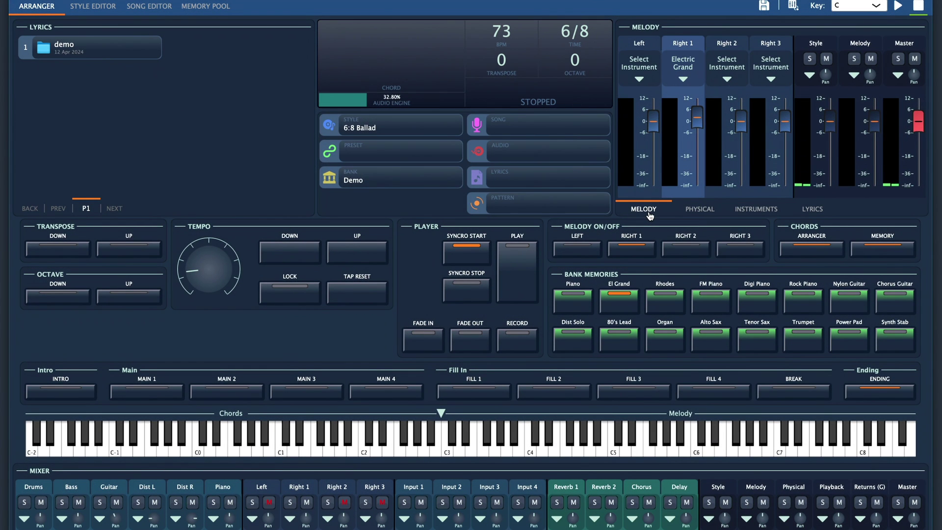
# List the styles, presets and songs in turn, and bring up the presets together with the instrument browser
pyautogui.click(394, 129)
pyautogui.click(389, 155)
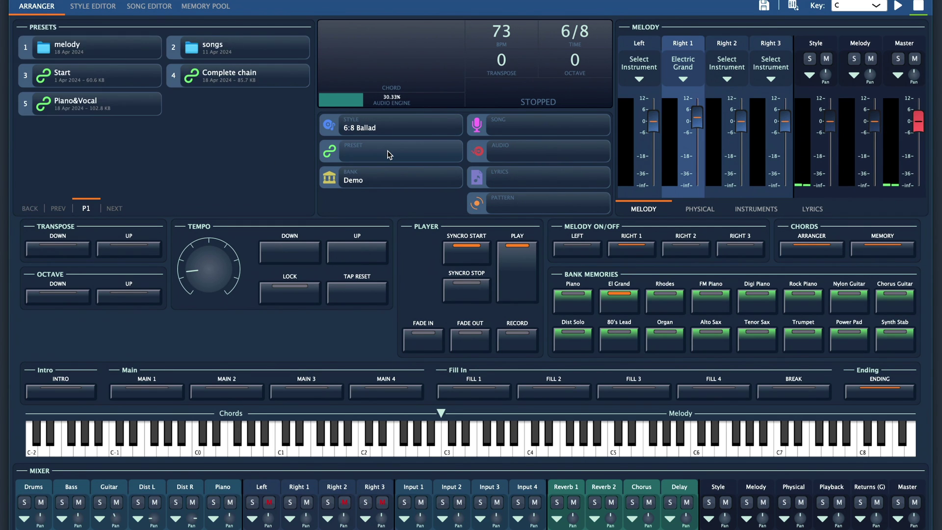
pyautogui.click(555, 128)
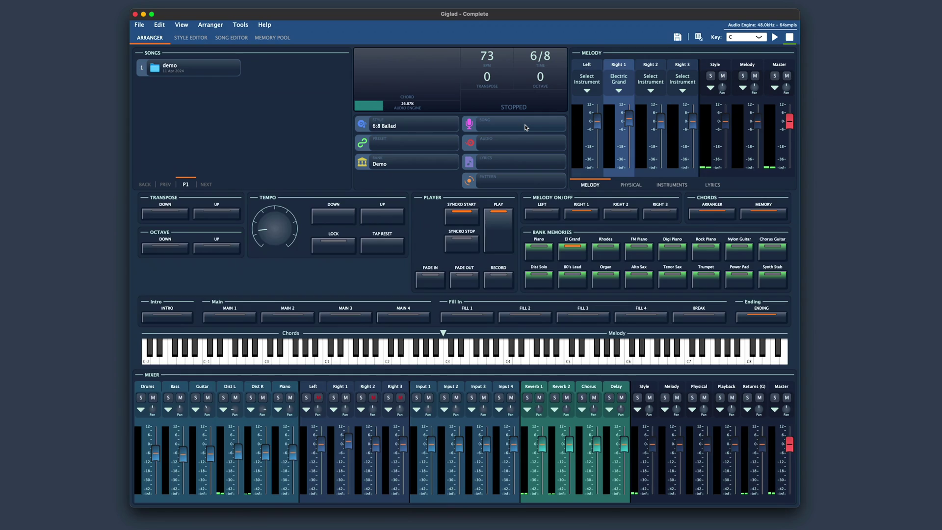
pyautogui.press('p')
pyautogui.press('i')
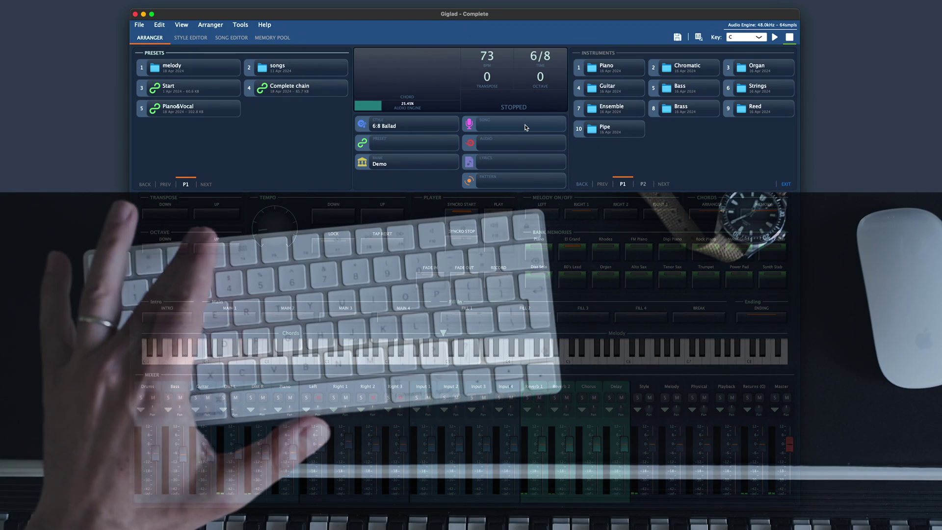
# Switch the arranger's file browser between content types, ending on the audio recordings list
pyautogui.press('b')
pyautogui.press('s')
pyautogui.press('a')
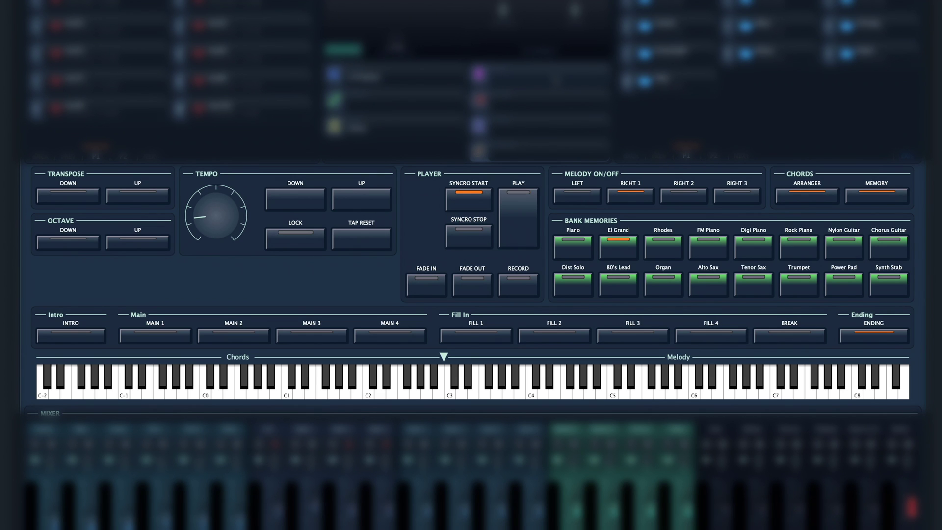
# Recall the Nylon Guitar bank memory and raise the Right 2 channel's volume to about 3 dB in the mixer
pyautogui.press('4')
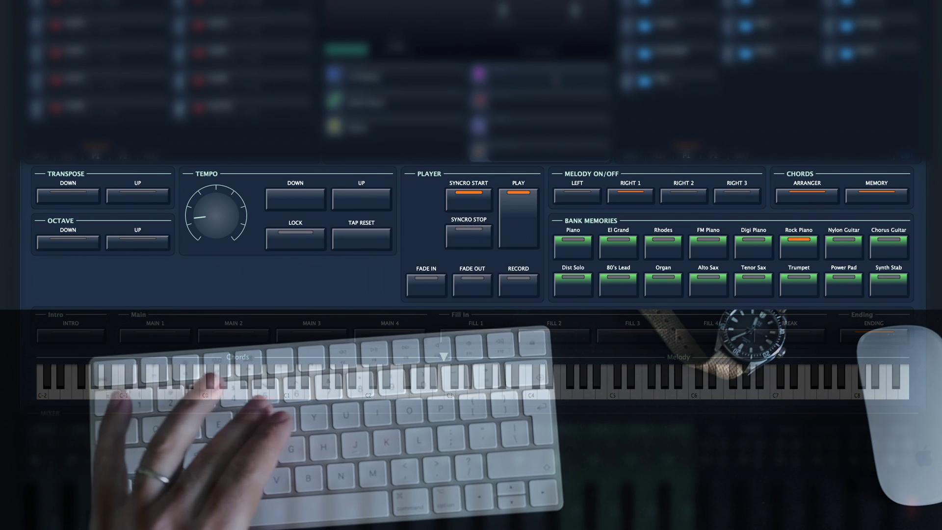
pyautogui.press('7')
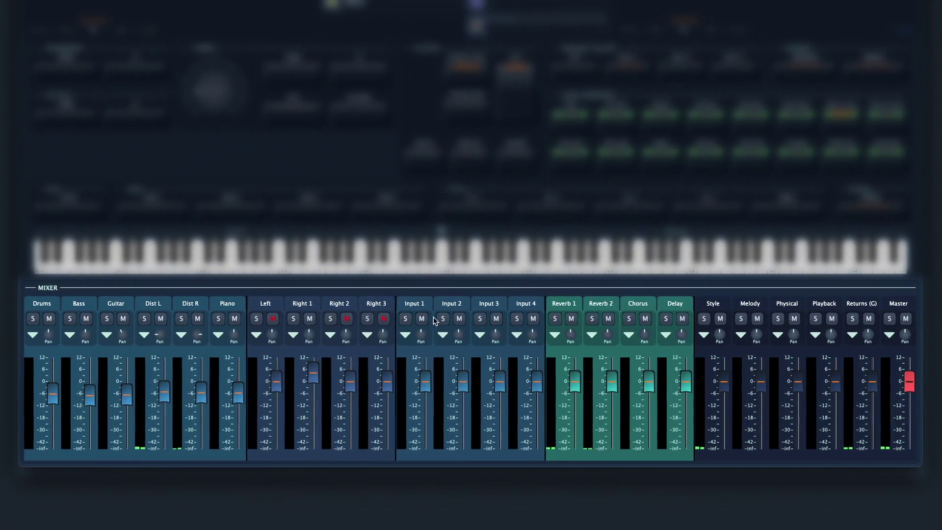
pyautogui.moveTo(349, 387); pyautogui.dragTo(348, 382)
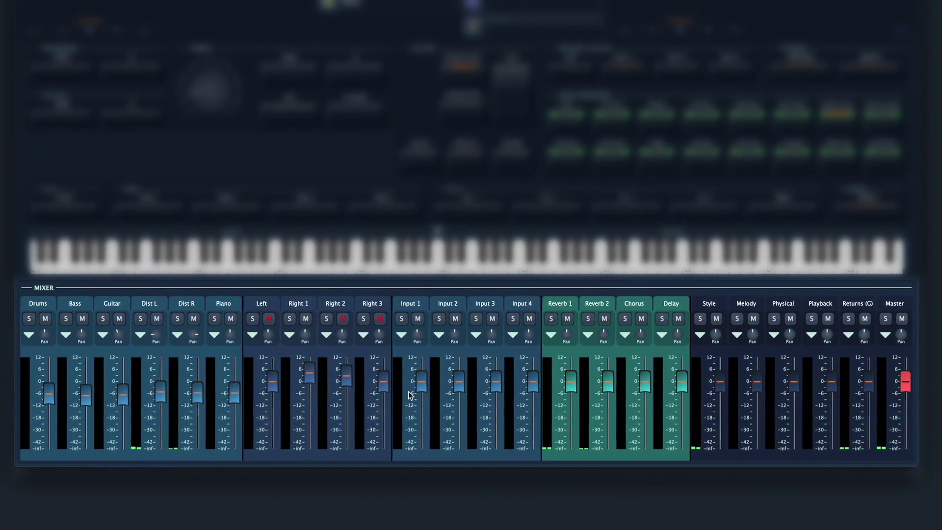
pyautogui.moveTo(423, 385)
pyautogui.mouseDown()
pyautogui.moveTo(424, 402)
pyautogui.moveTo(419, 381)
pyautogui.mouseUp()
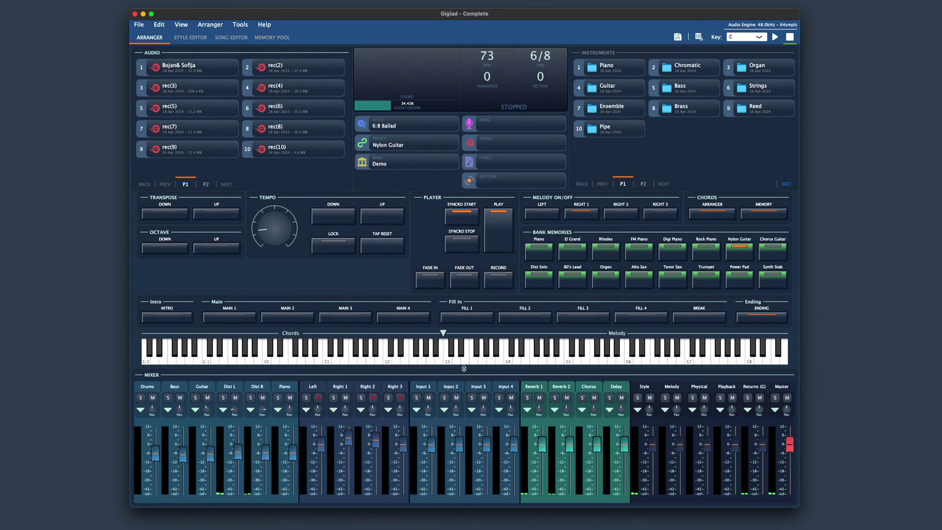
# Collapse the mixer by enlarging the controller area, and swap the controller and mixer positions back and forth
pyautogui.moveTo(464, 368); pyautogui.dragTo(466, 497)
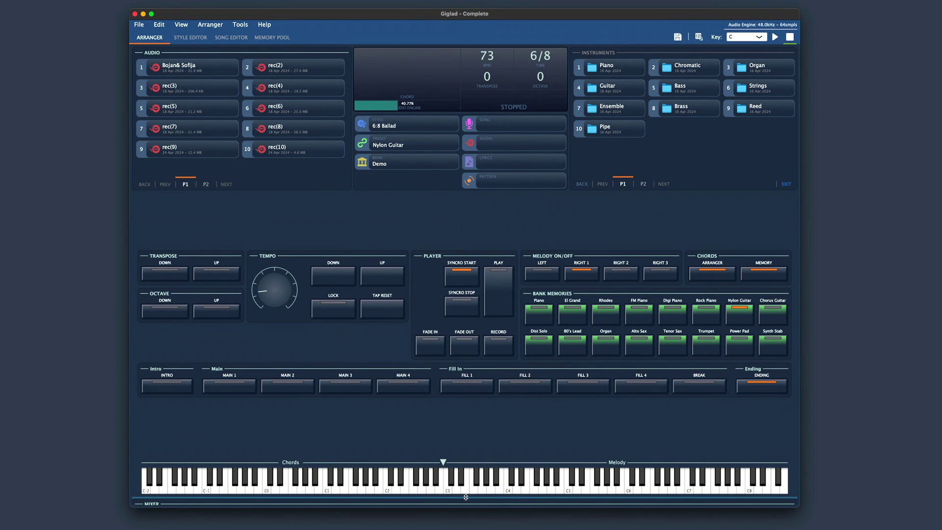
pyautogui.click(698, 41)
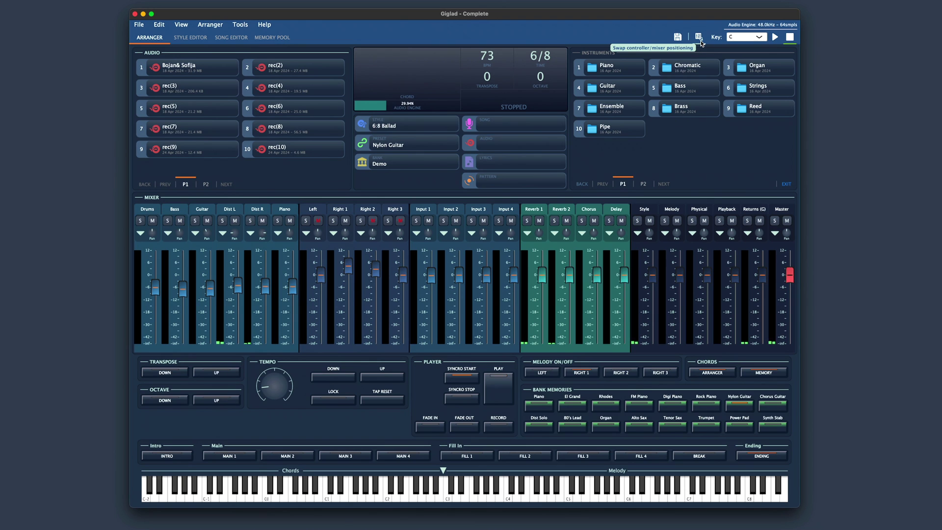
pyautogui.click(700, 42)
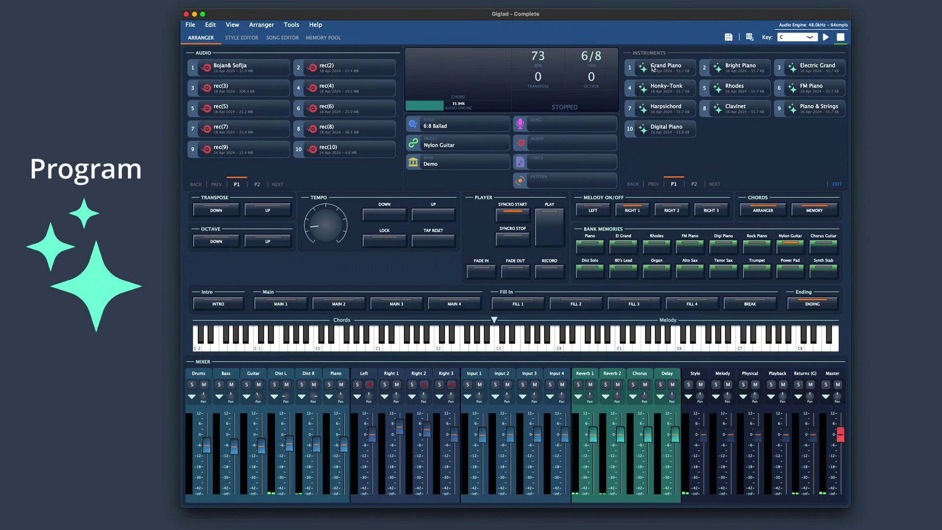
# Load the Grand Piano program onto the Right 1 melody part, and view and close its DMXSampler plugin window
pyautogui.click(653, 68)
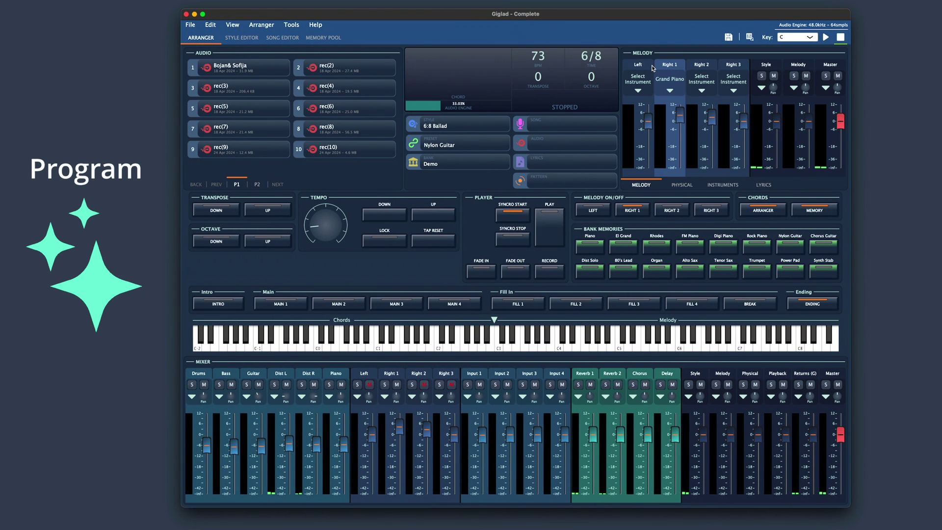
pyautogui.click(667, 81)
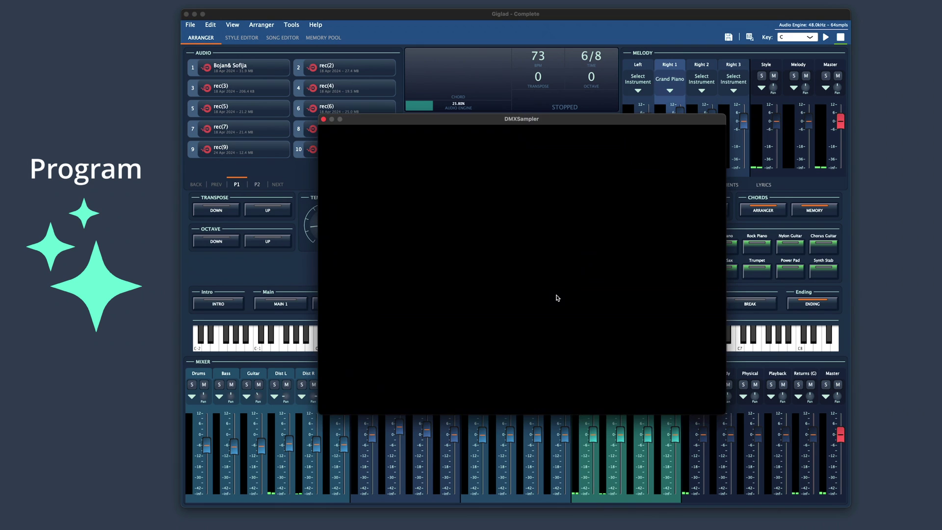
pyautogui.click(323, 119)
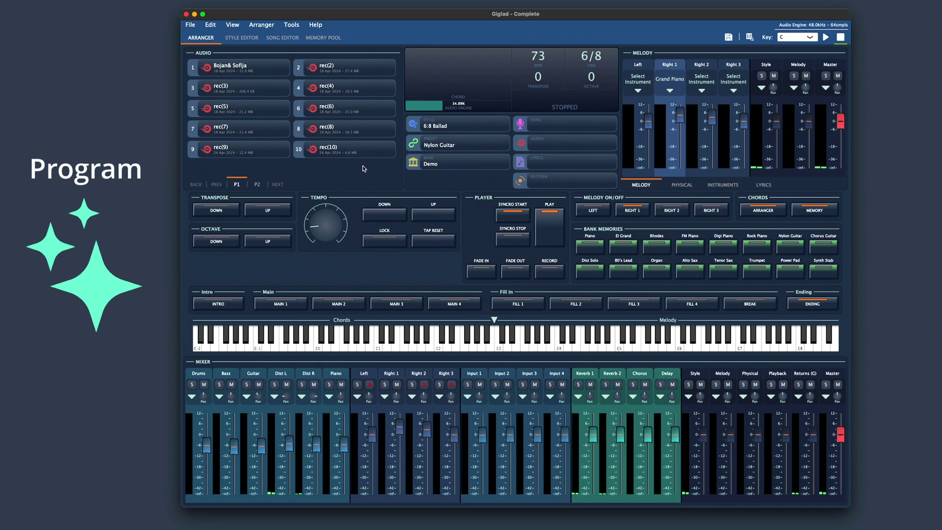
# View the Right 1 channel's settings pages and adjust its Reverb 1 effect send
pyautogui.click(388, 403)
pyautogui.click(423, 458)
pyautogui.click(446, 458)
pyautogui.click(469, 458)
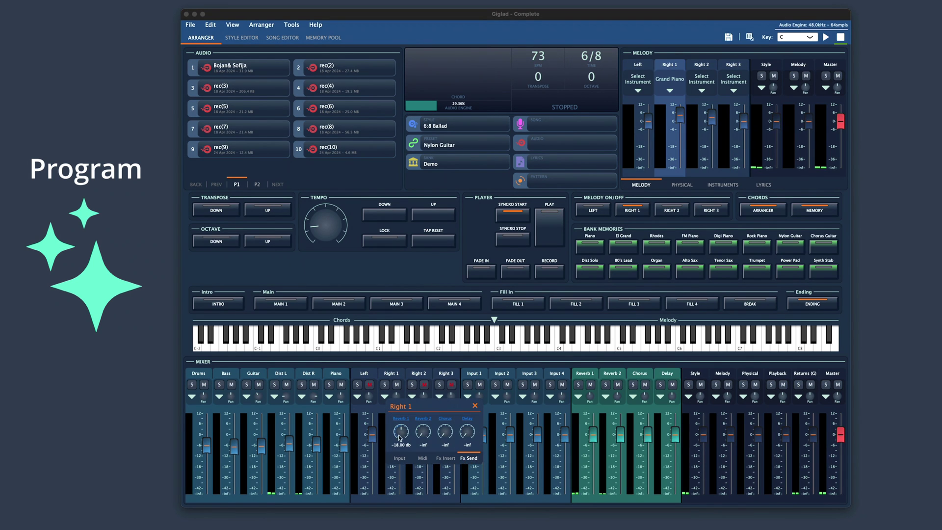
pyautogui.moveTo(406, 436); pyautogui.dragTo(406, 431)
pyautogui.click(475, 407)
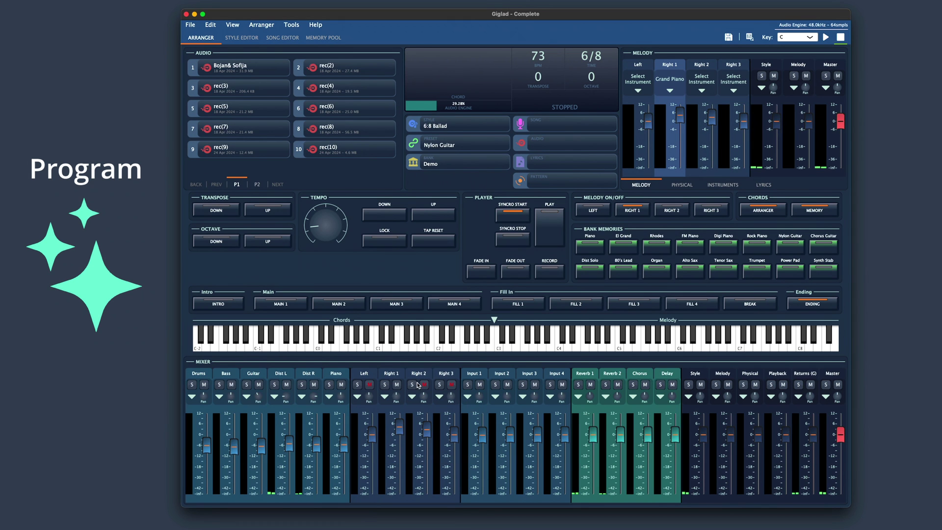
# Start saving the Right 1 instrument as a program, and browse the instrument categories through to their second page
pyautogui.click(393, 374)
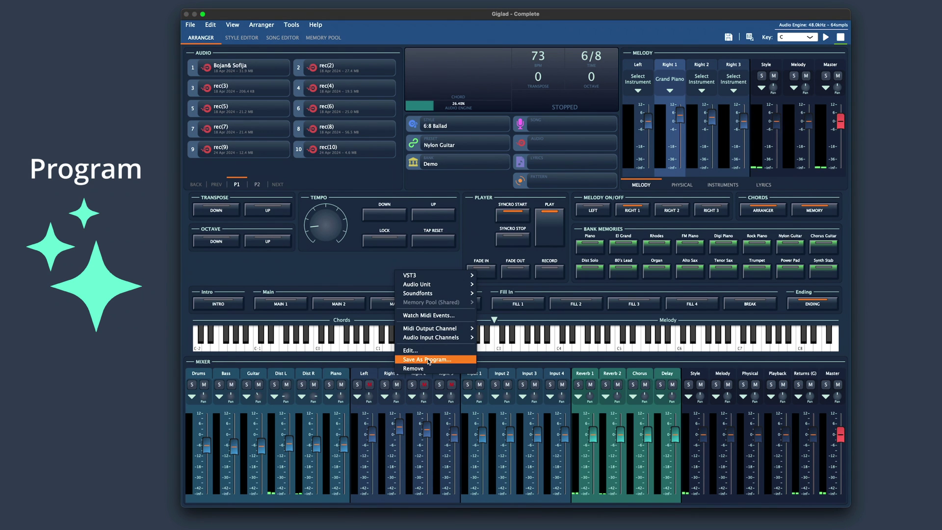
pyautogui.click(435, 360)
pyautogui.click(585, 80)
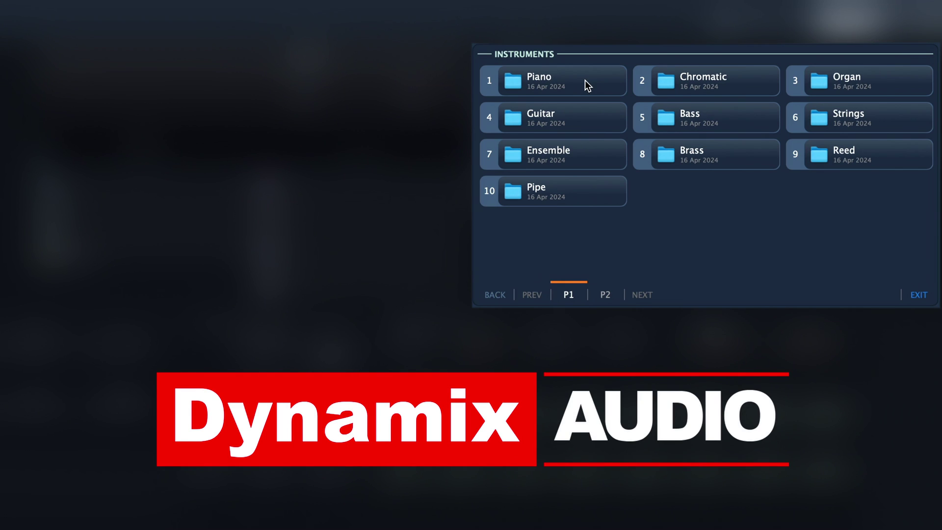
pyautogui.click(606, 294)
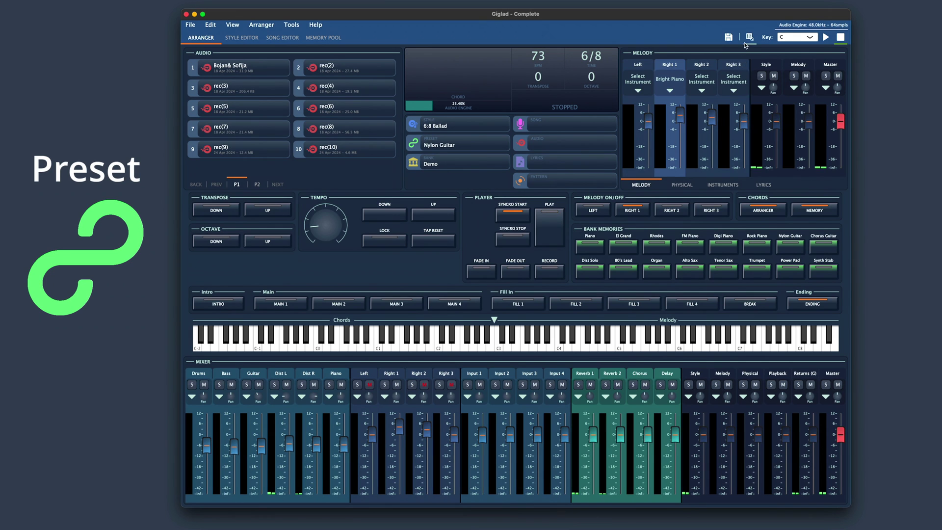
# Define a preset named Preset that stores only Style, Melody, Tempo, Transposition, Lyrics and Chords
pyautogui.click(729, 38)
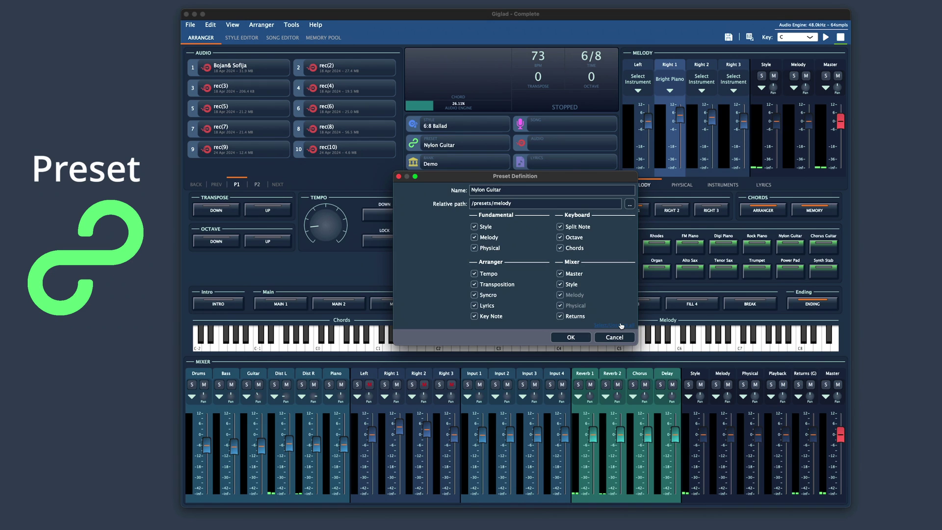
pyautogui.click(620, 325)
pyautogui.click(475, 238)
pyautogui.click(475, 306)
pyautogui.moveTo(516, 190); pyautogui.dragTo(300, 160)
pyautogui.write('Preset')
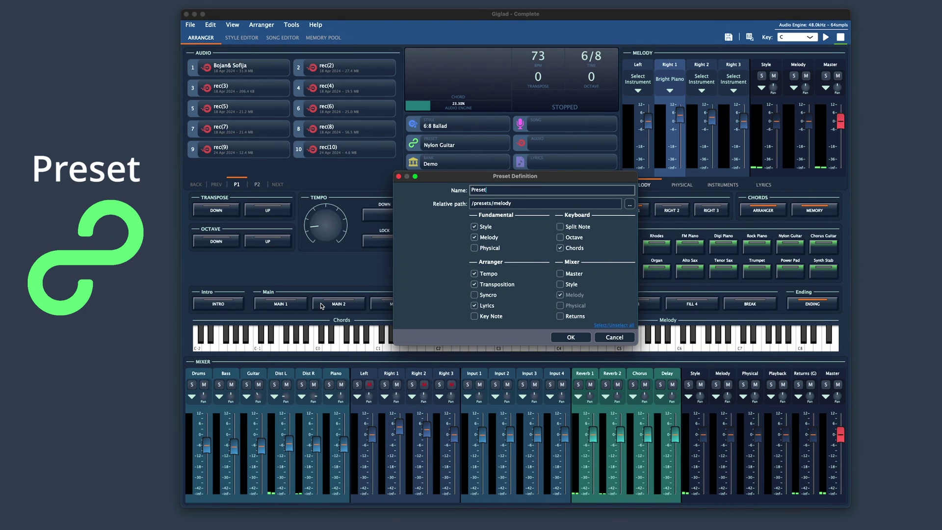
# Exclude Melody from the preset definition and name it Preset 2
pyautogui.click(474, 238)
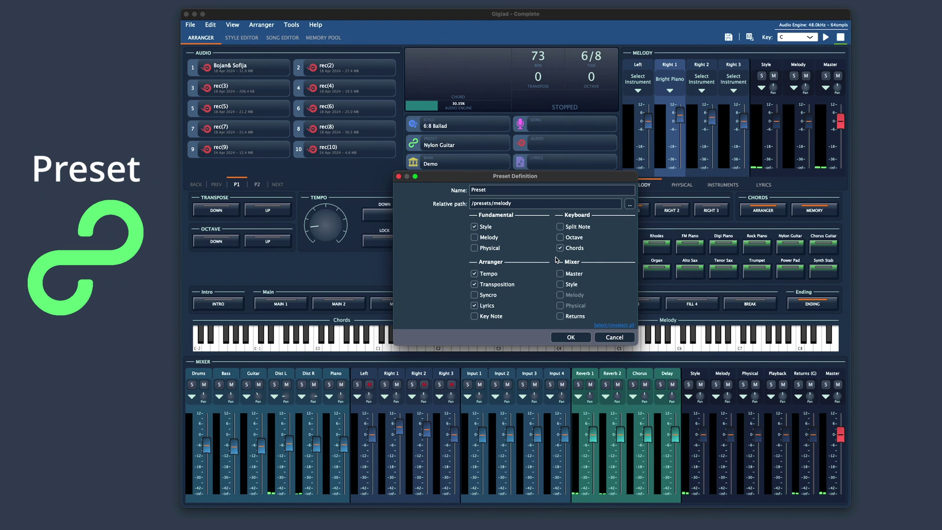
pyautogui.click(517, 189)
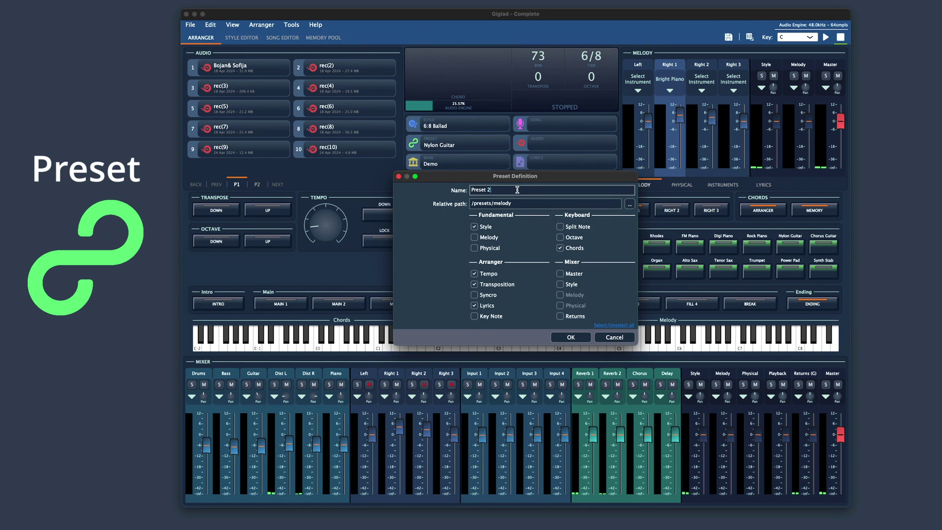
pyautogui.write('2')
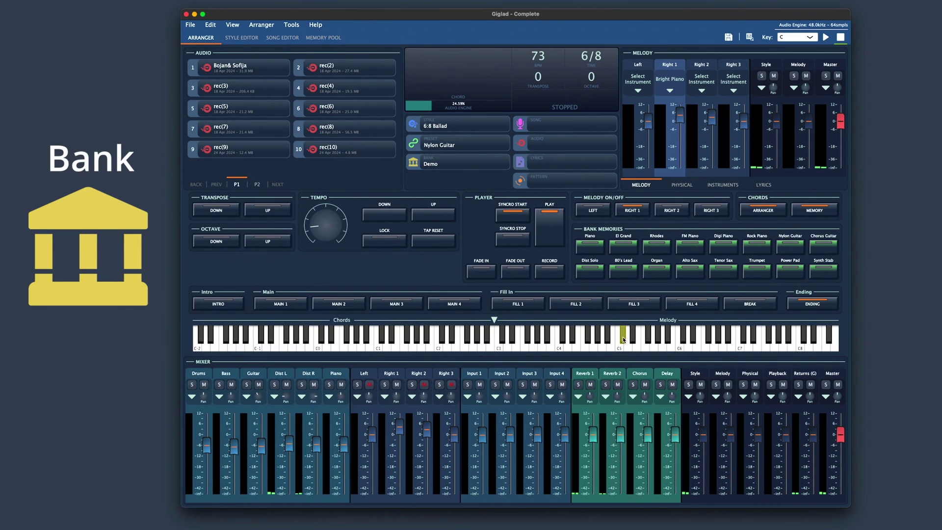
# List the banks and load Bank 2, Bank 3 and Demo in turn
pyautogui.click(446, 167)
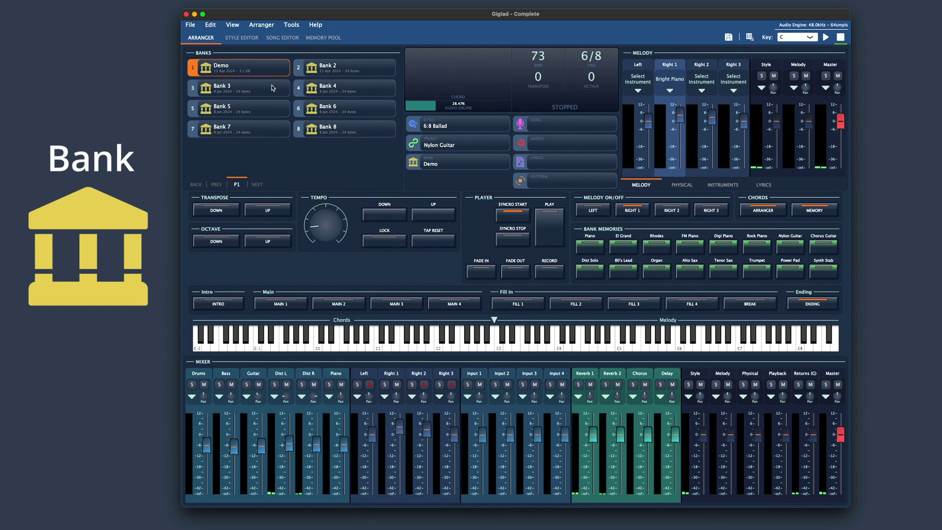
pyautogui.click(361, 70)
pyautogui.click(239, 91)
pyautogui.click(239, 65)
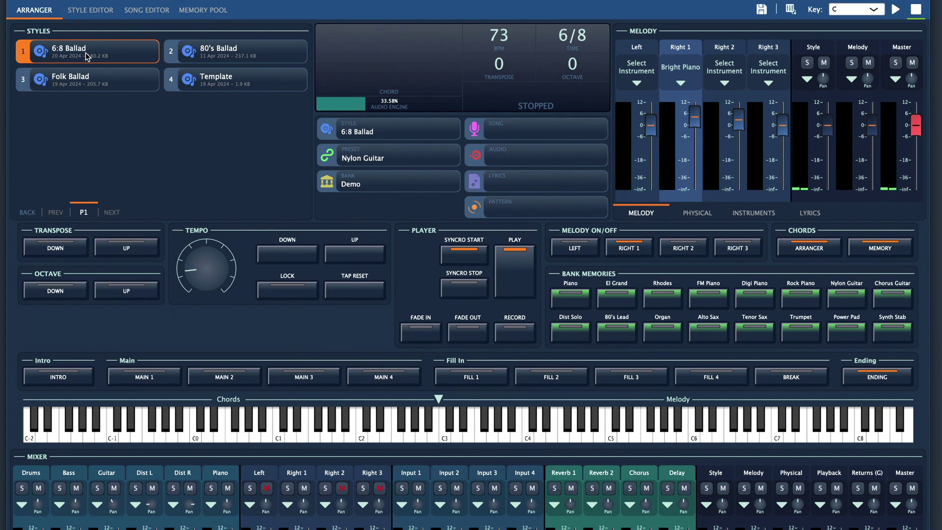
# Assign the 6:8 Ballad style to the second bank memory and the Careless Whisper song to the fifth
pyautogui.moveTo(88, 53); pyautogui.dragTo(614, 300)
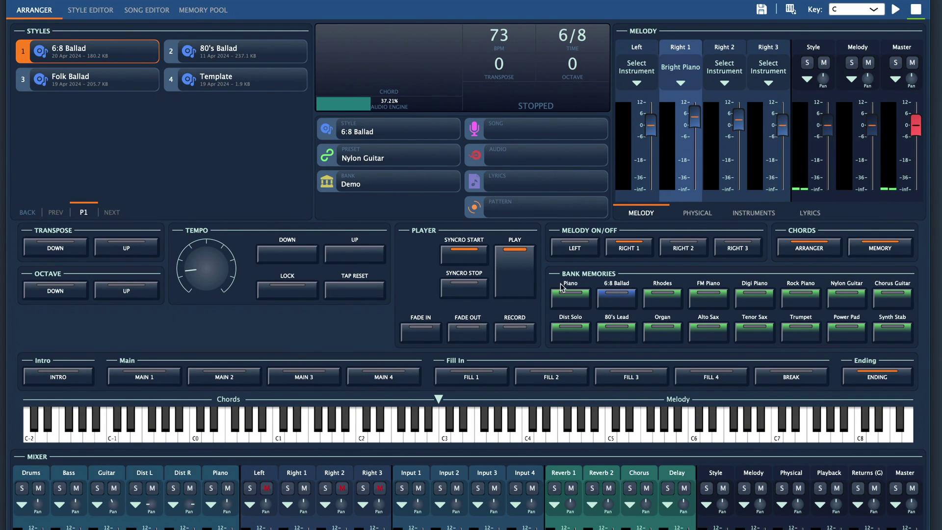
pyautogui.click(501, 131)
pyautogui.doubleClick(102, 57)
pyautogui.moveTo(98, 53); pyautogui.dragTo(745, 298)
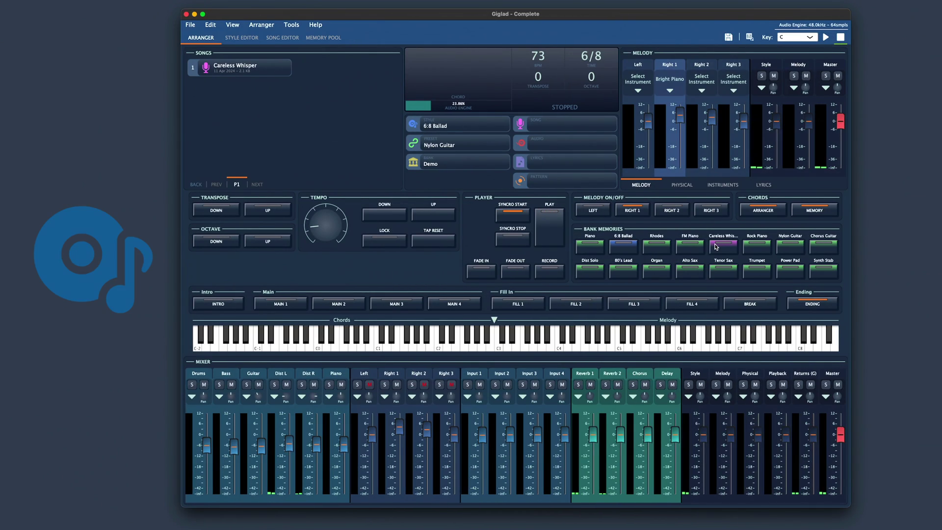
# In the Style Editor, shorten the Guitar track's upper note in measure 3 of Main 1 by delaying its start
pyautogui.click(240, 38)
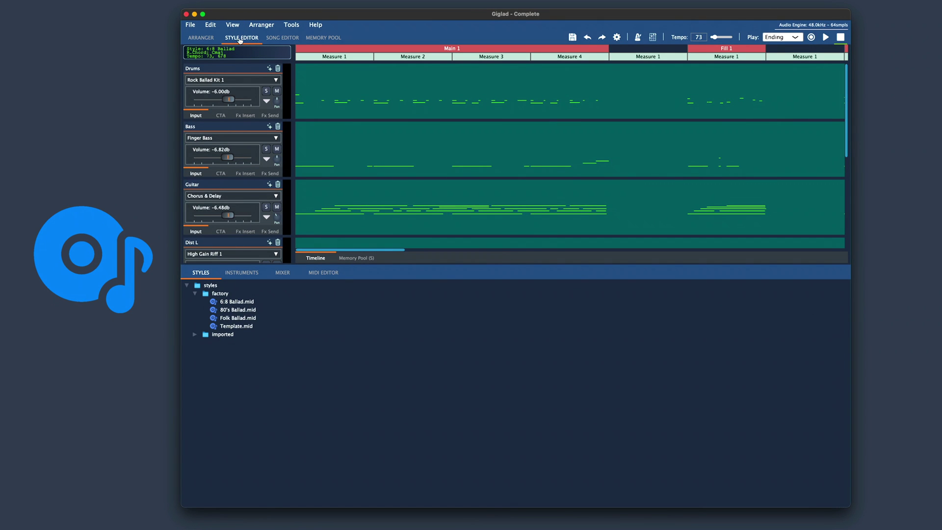
pyautogui.click(440, 91)
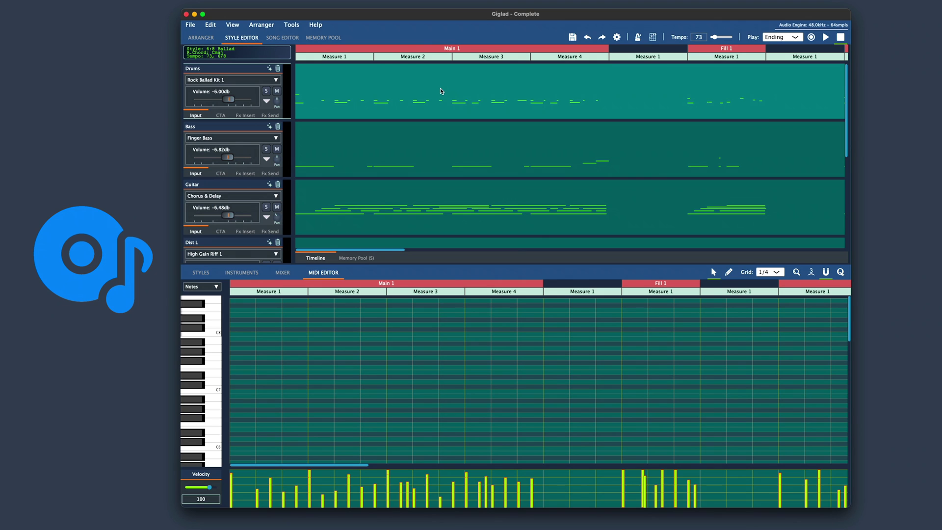
pyautogui.click(483, 191)
pyautogui.scroll(-10, 491, 381)
pyautogui.scroll(1, 493, 385)
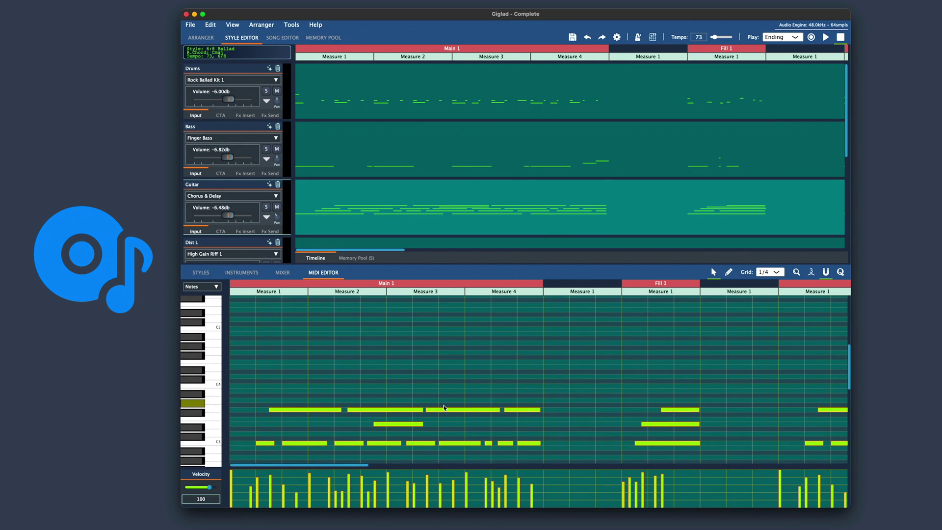
pyautogui.moveTo(426, 410)
pyautogui.mouseDown()
pyautogui.moveTo(464, 409)
pyautogui.moveTo(438, 409)
pyautogui.mouseUp()
pyautogui.scroll(-1, 520, 363)
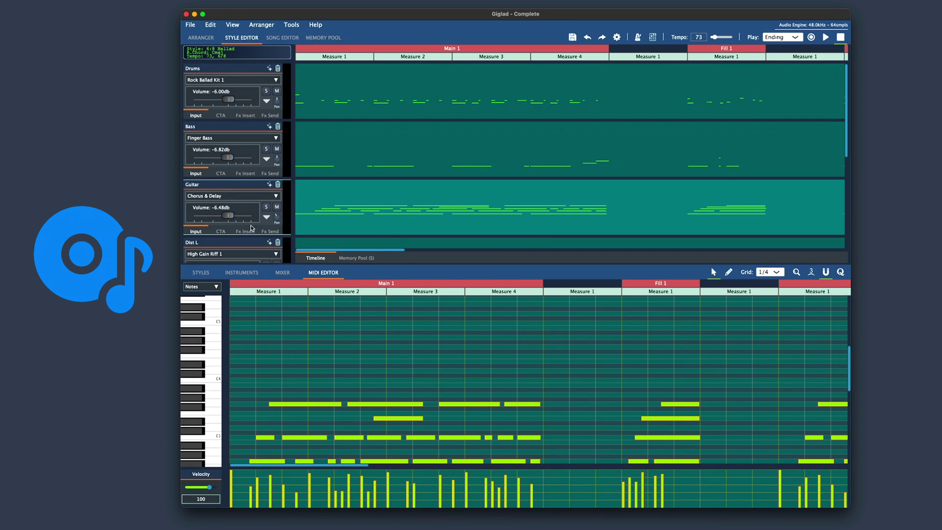
# Examine the Guitar track's advanced chord transposition settings, including section modes and the available CTA classes, without applying changes
pyautogui.click(221, 231)
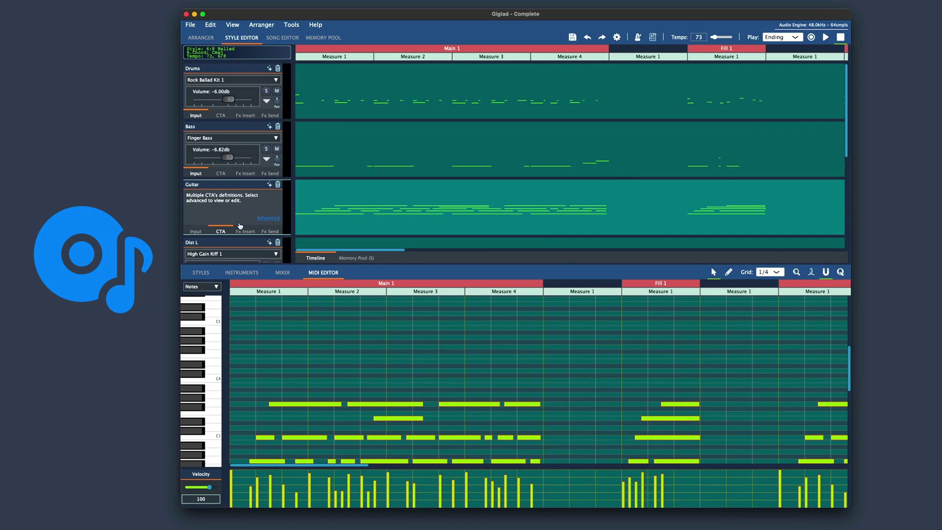
pyautogui.click(267, 219)
pyautogui.moveTo(475, 147); pyautogui.dragTo(554, 104)
pyautogui.click(422, 147)
pyautogui.click(418, 196)
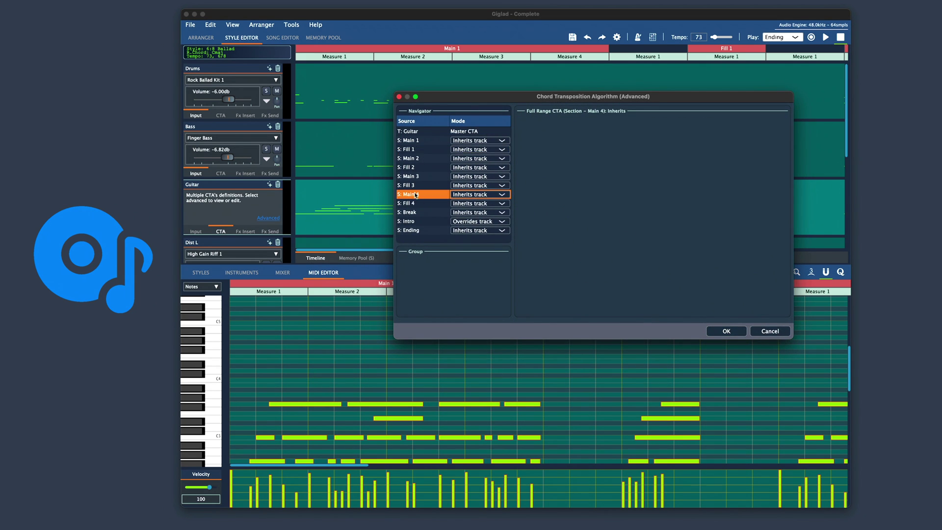
pyautogui.click(422, 132)
pyautogui.click(599, 133)
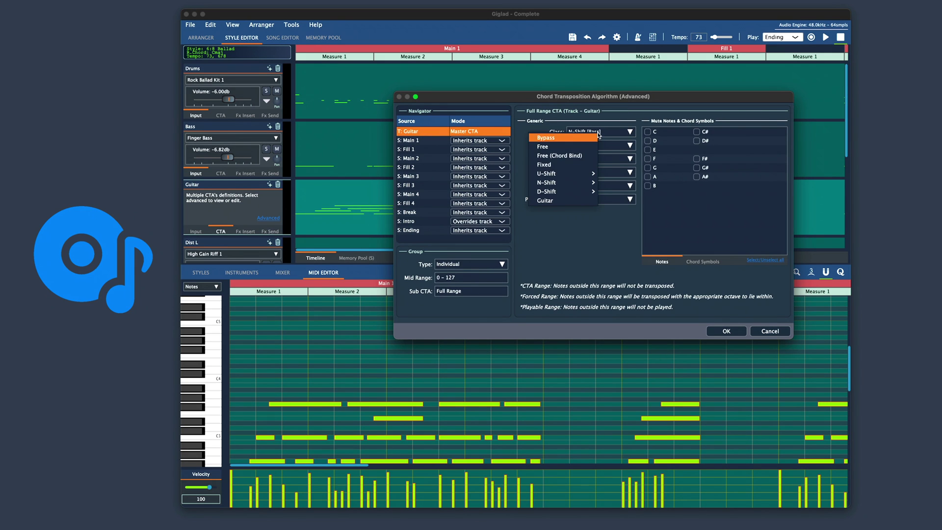
pyautogui.click(681, 274)
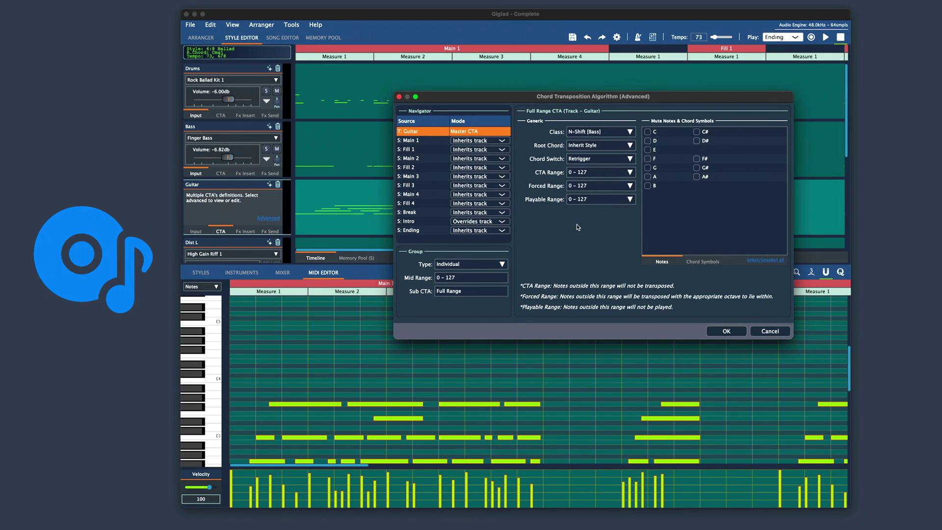
pyautogui.click(770, 331)
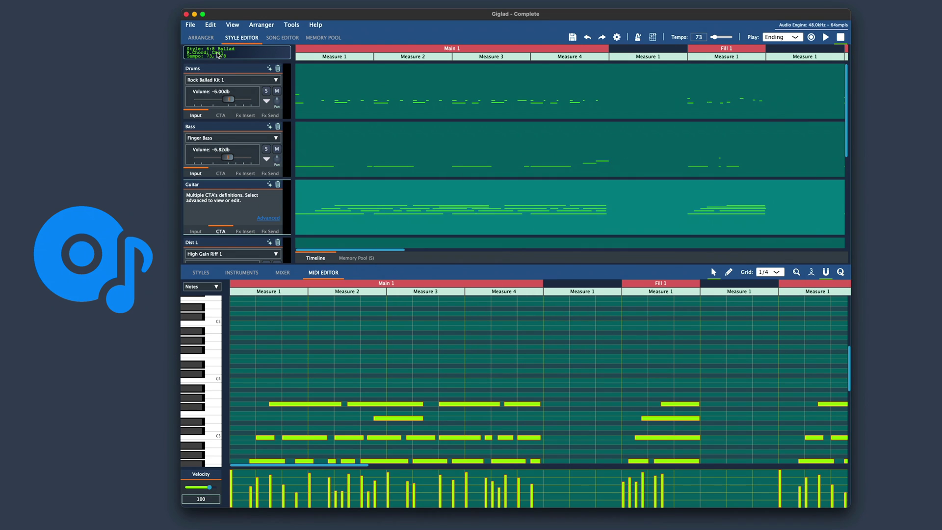
# Return to the Arranger page, discarding the unsaved style changes, and list the styles
pyautogui.click(210, 39)
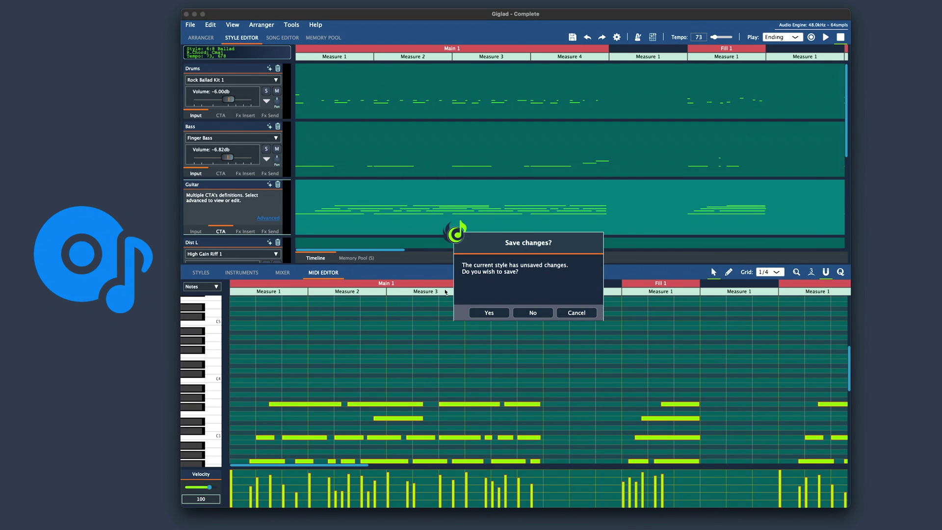
pyautogui.click(523, 314)
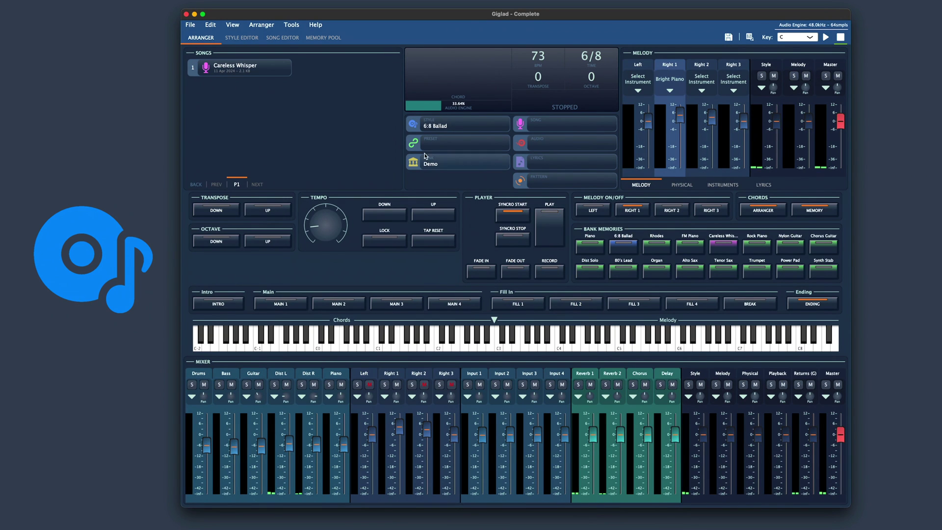
pyautogui.click(436, 127)
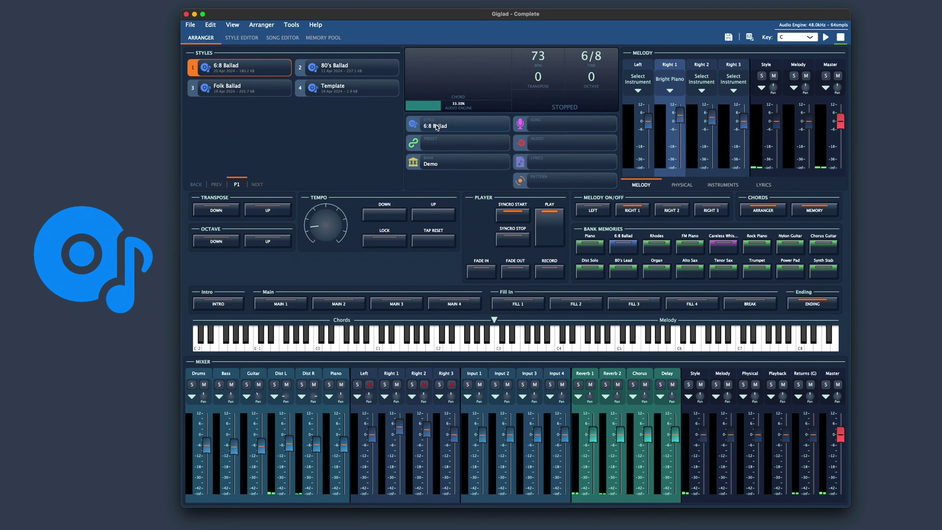